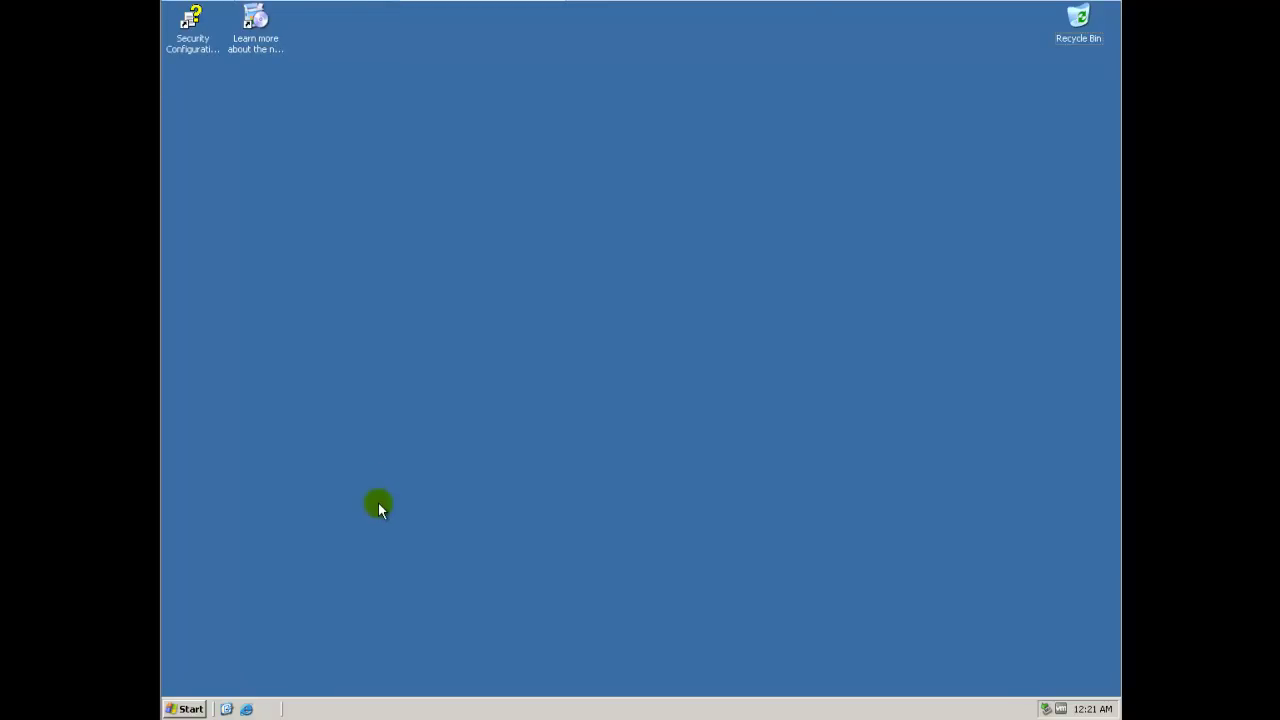
# - Open Active Directory Users and Computers from the administrative tools and collapse the Information Technology and CompanyHQ units
pyautogui.click(184, 710)
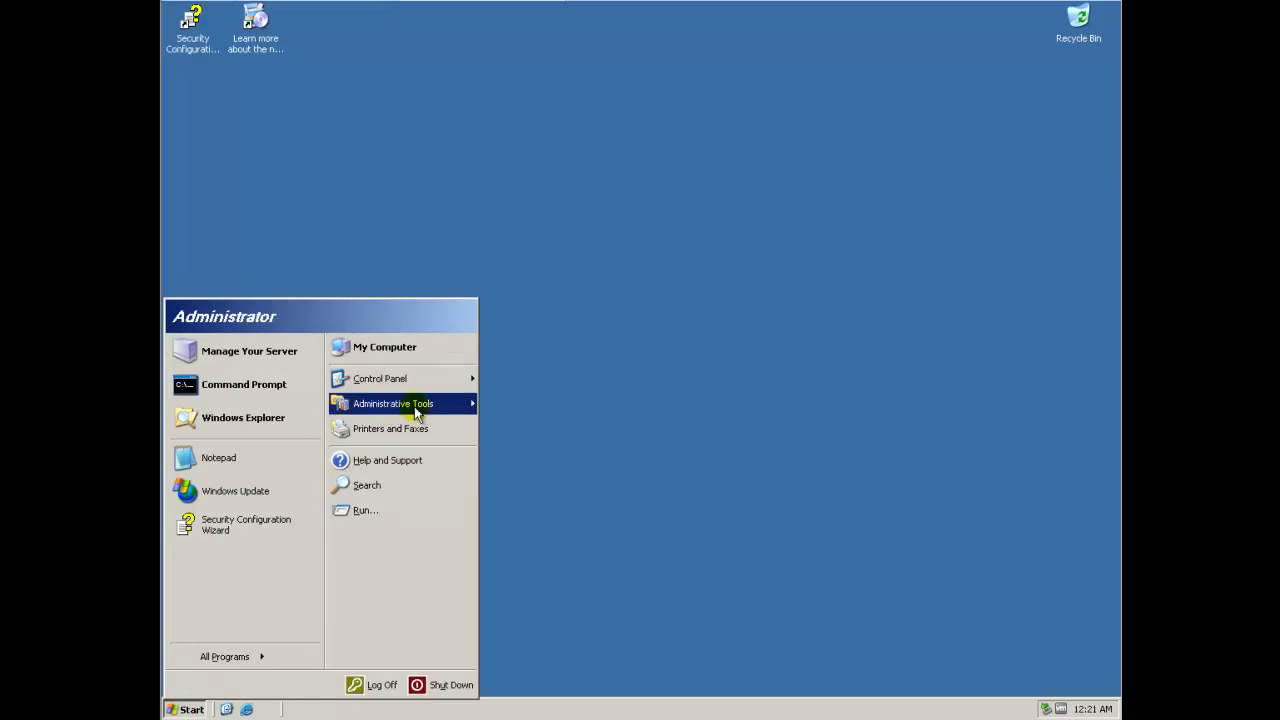
pyautogui.moveTo(415, 410)
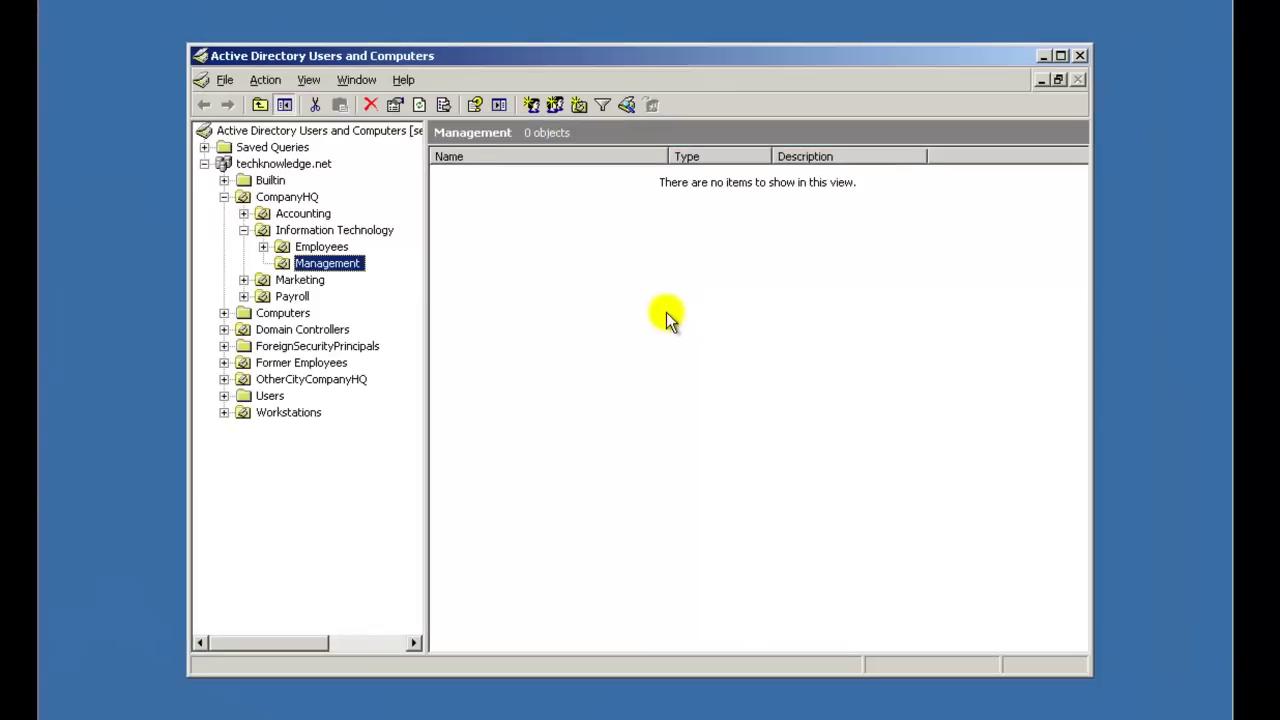
pyautogui.click(243, 231)
pyautogui.click(225, 198)
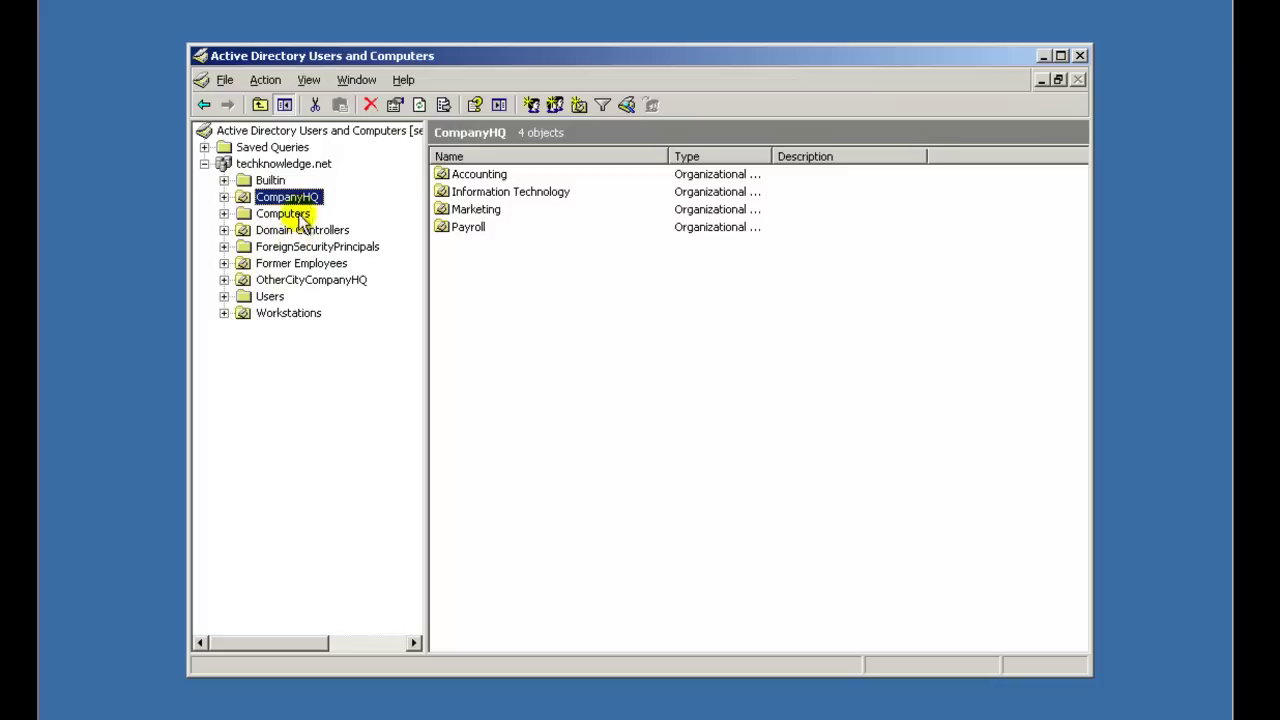
# - Select the techknowledge.net domain, collapse it, and expand it again to show its top-level containers and units
pyautogui.click(276, 165)
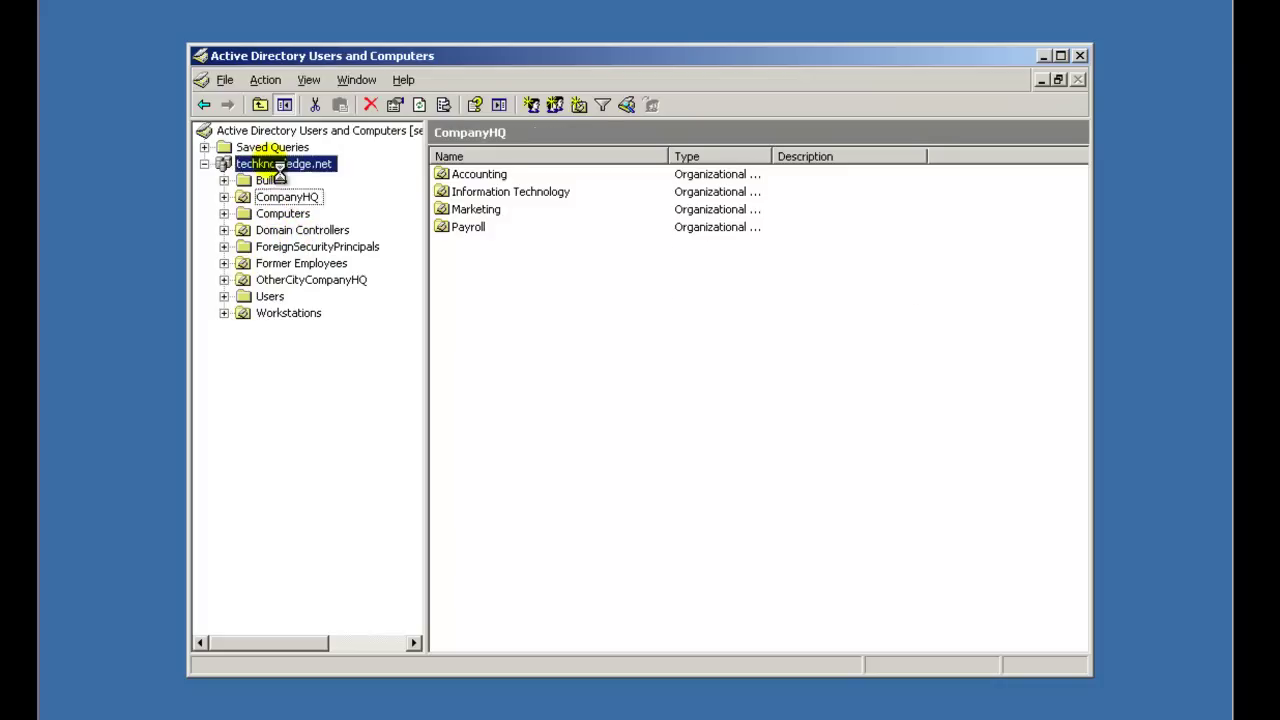
pyautogui.click(204, 164)
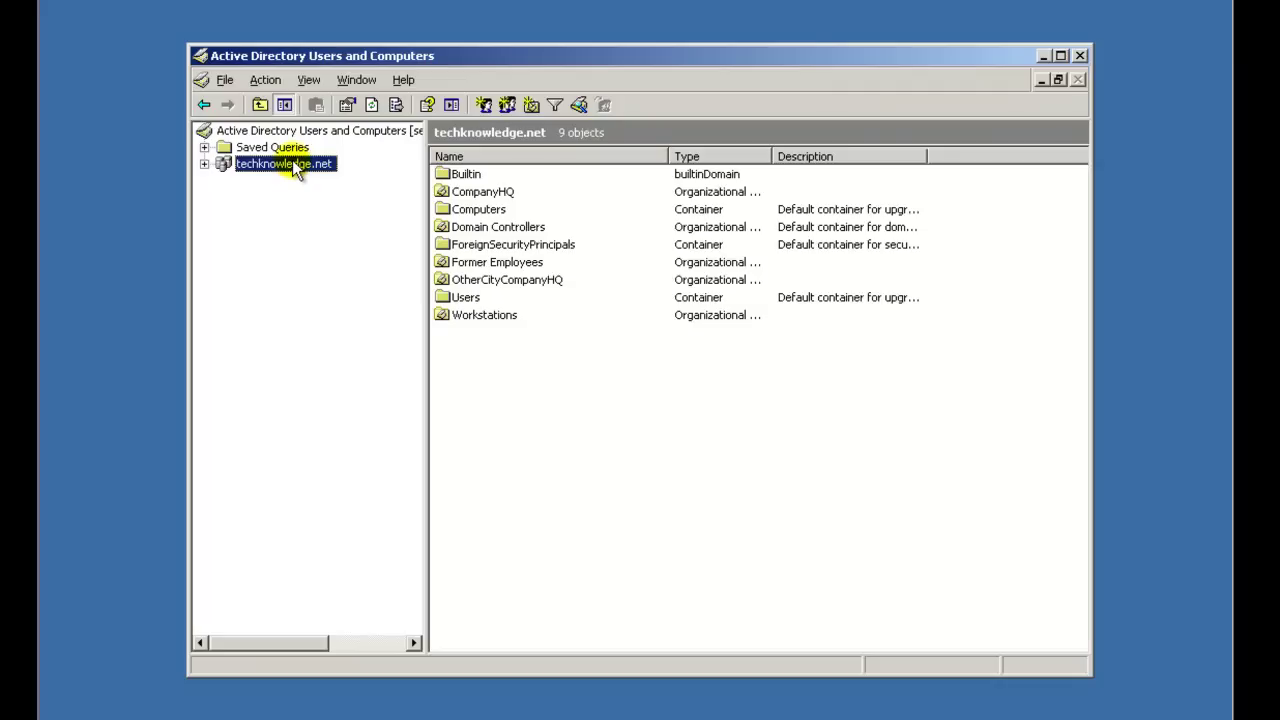
pyautogui.click(204, 165)
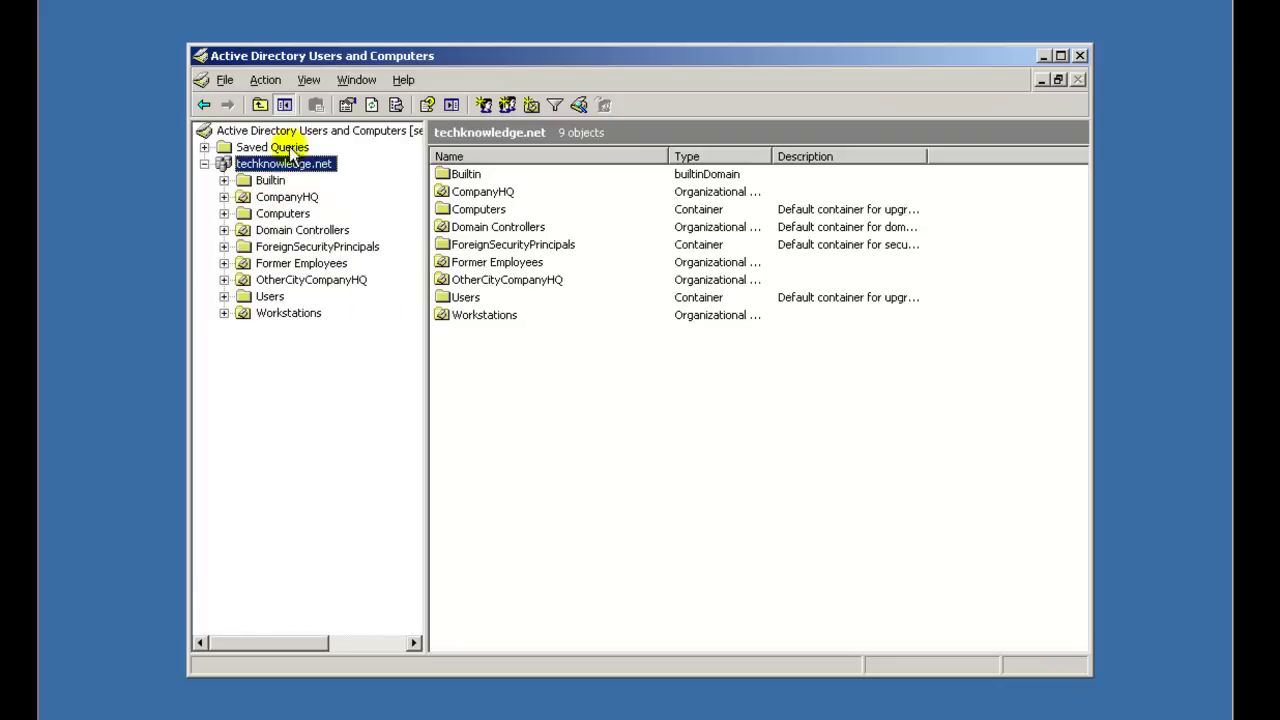
# - Examine the contents of the default Computers, ForeignSecurityPrincipals, Users and Builtin containers
pyautogui.click(282, 214)
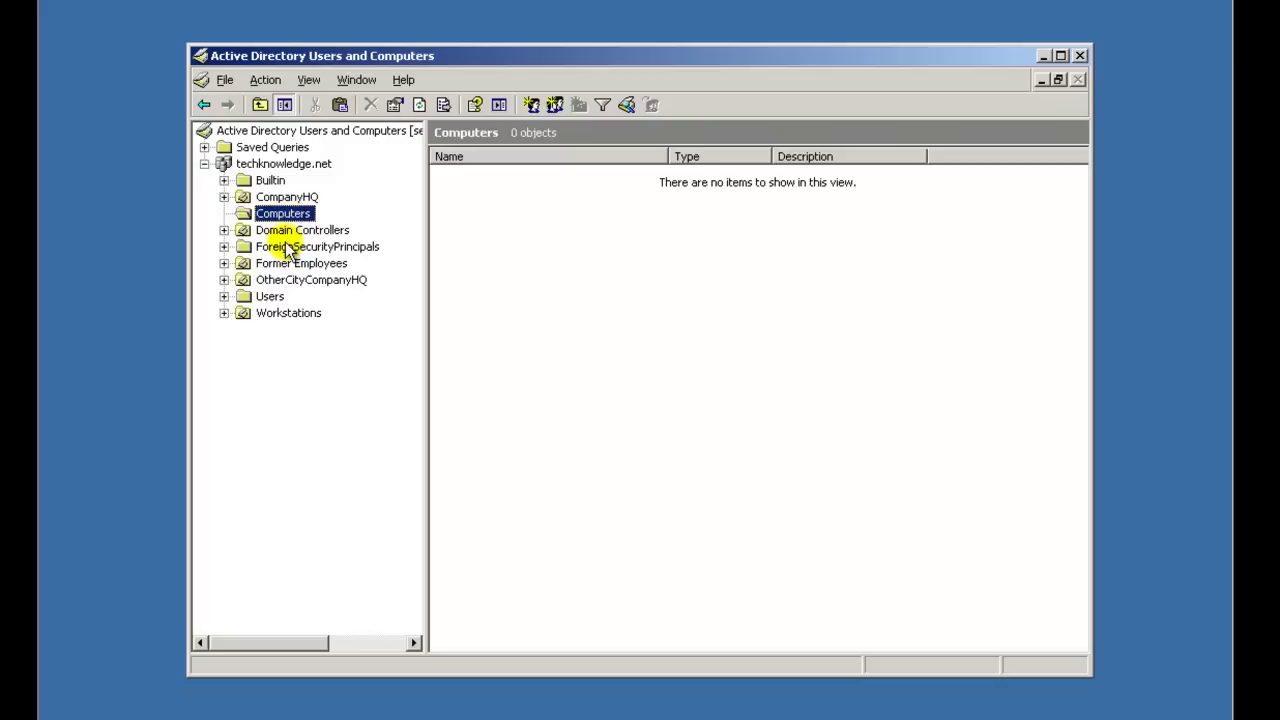
pyautogui.click(286, 247)
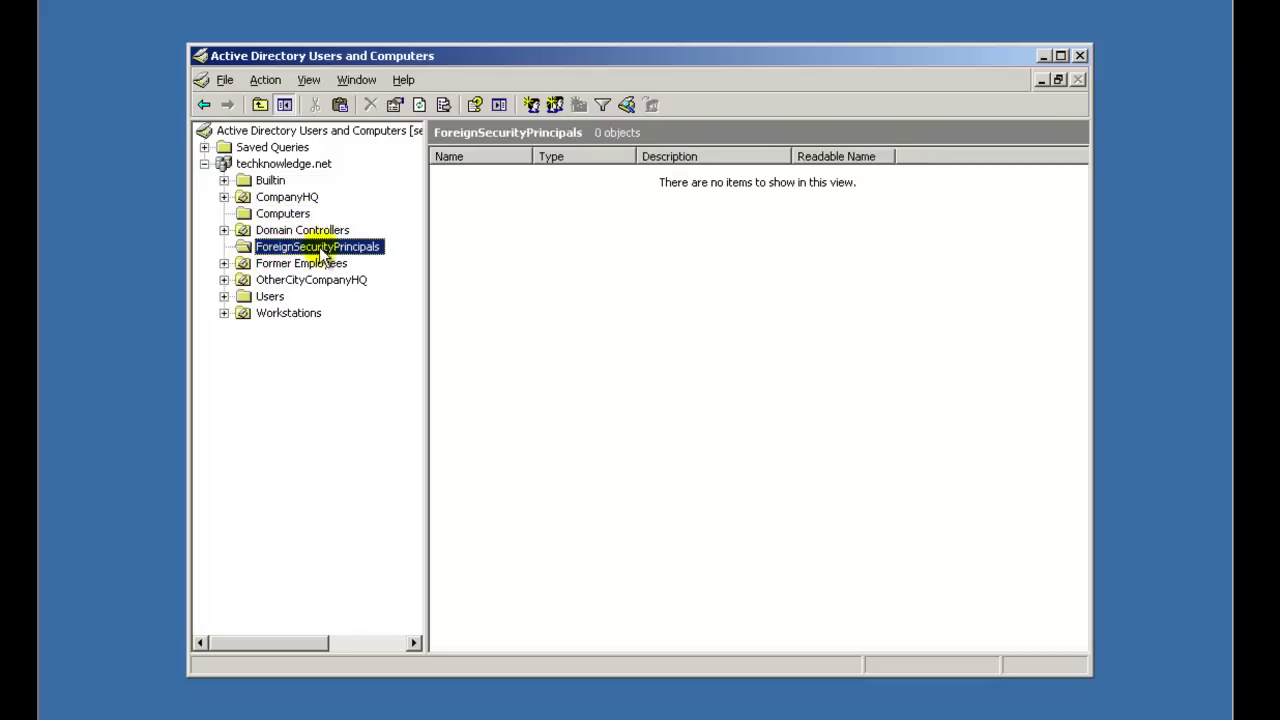
pyautogui.click(269, 297)
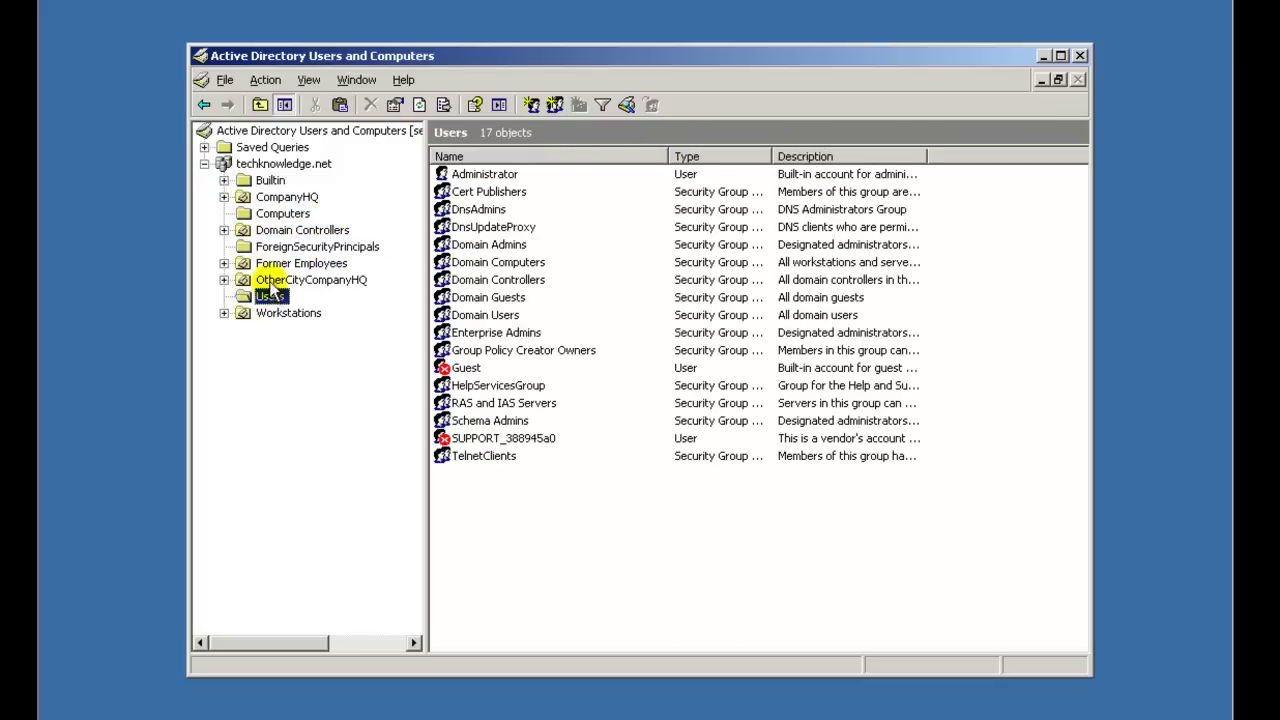
pyautogui.click(266, 182)
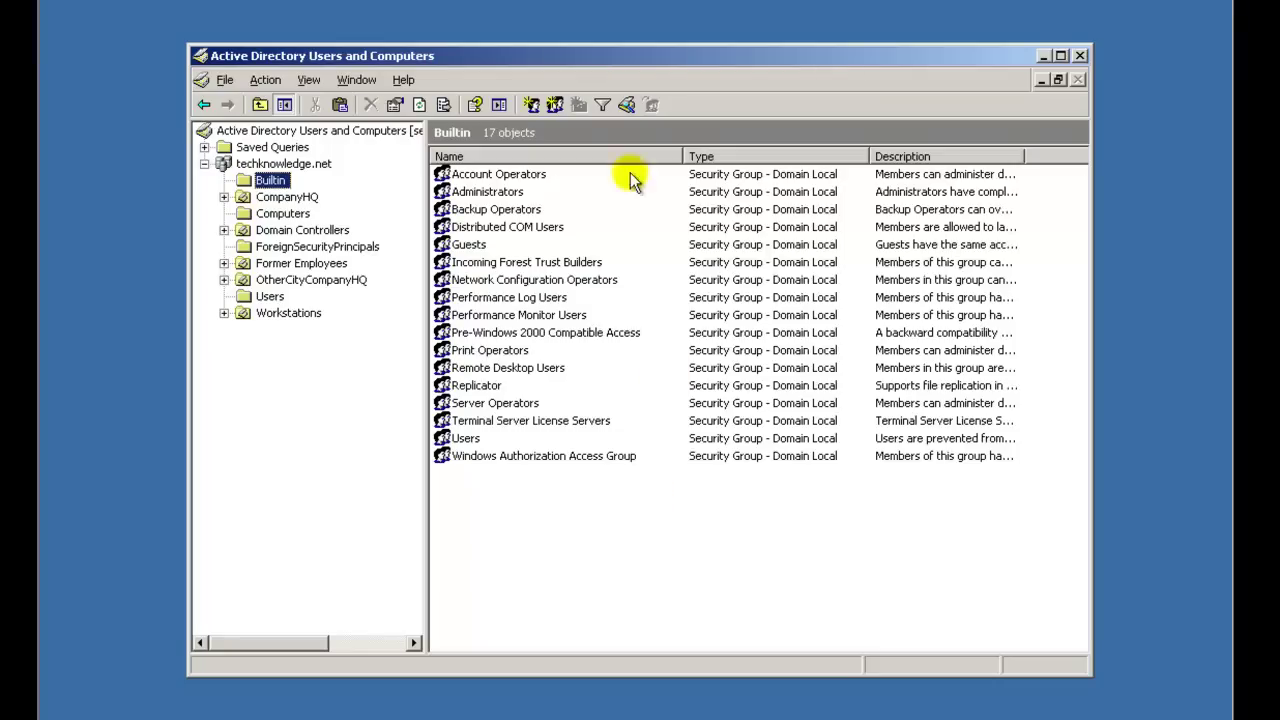
# - Return to the techknowledge.net domain, widen the console tree area, and expand the CompanyHQ organizational unit
pyautogui.click(280, 166)
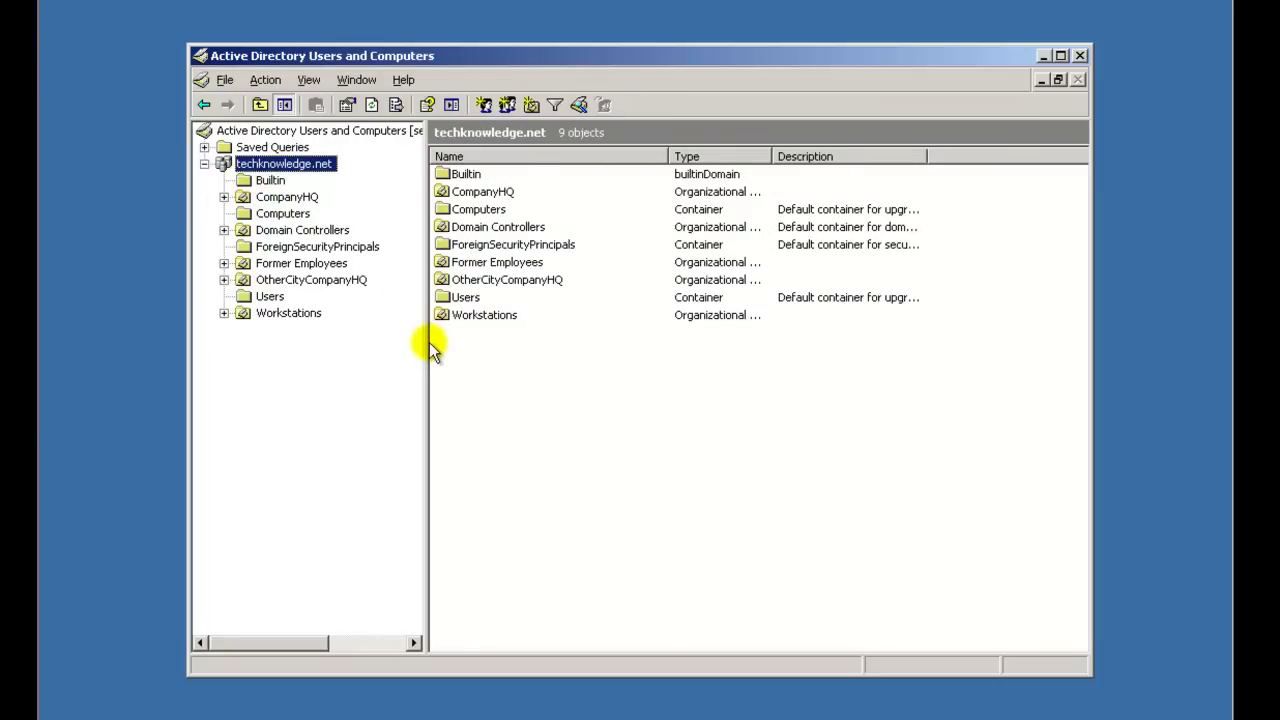
pyautogui.moveTo(424, 343); pyautogui.dragTo(478, 354)
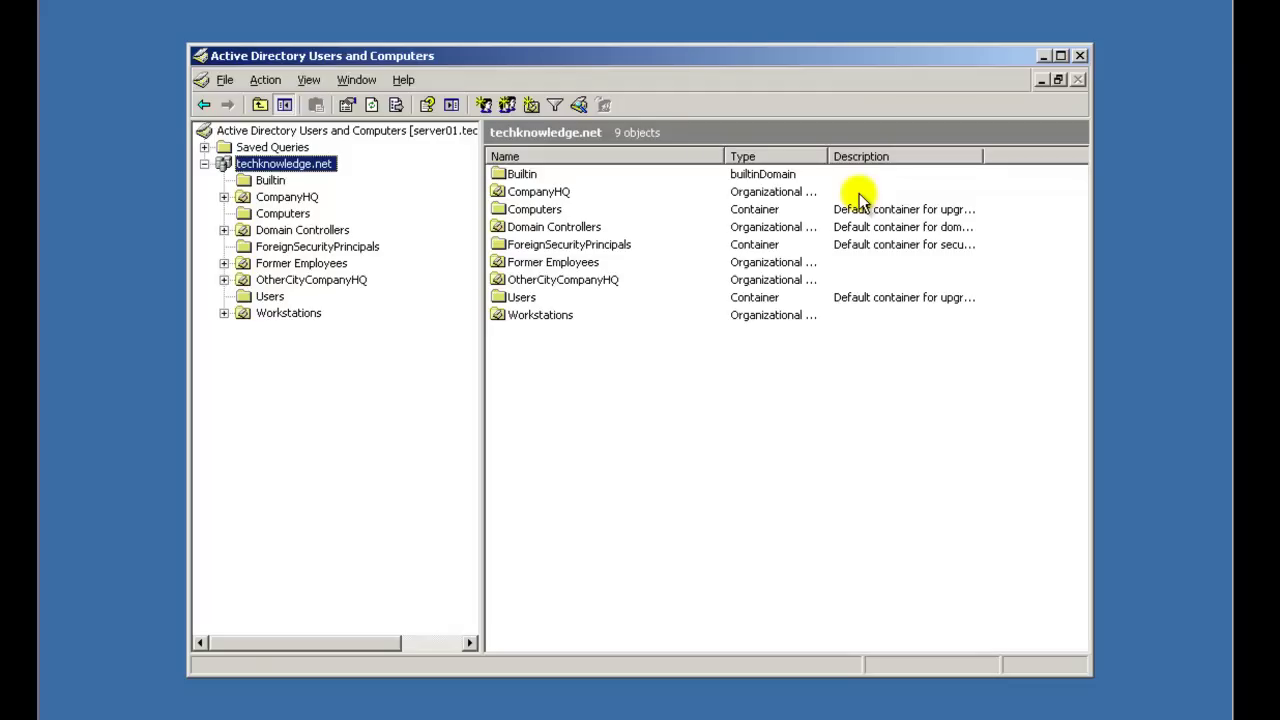
pyautogui.click(278, 199)
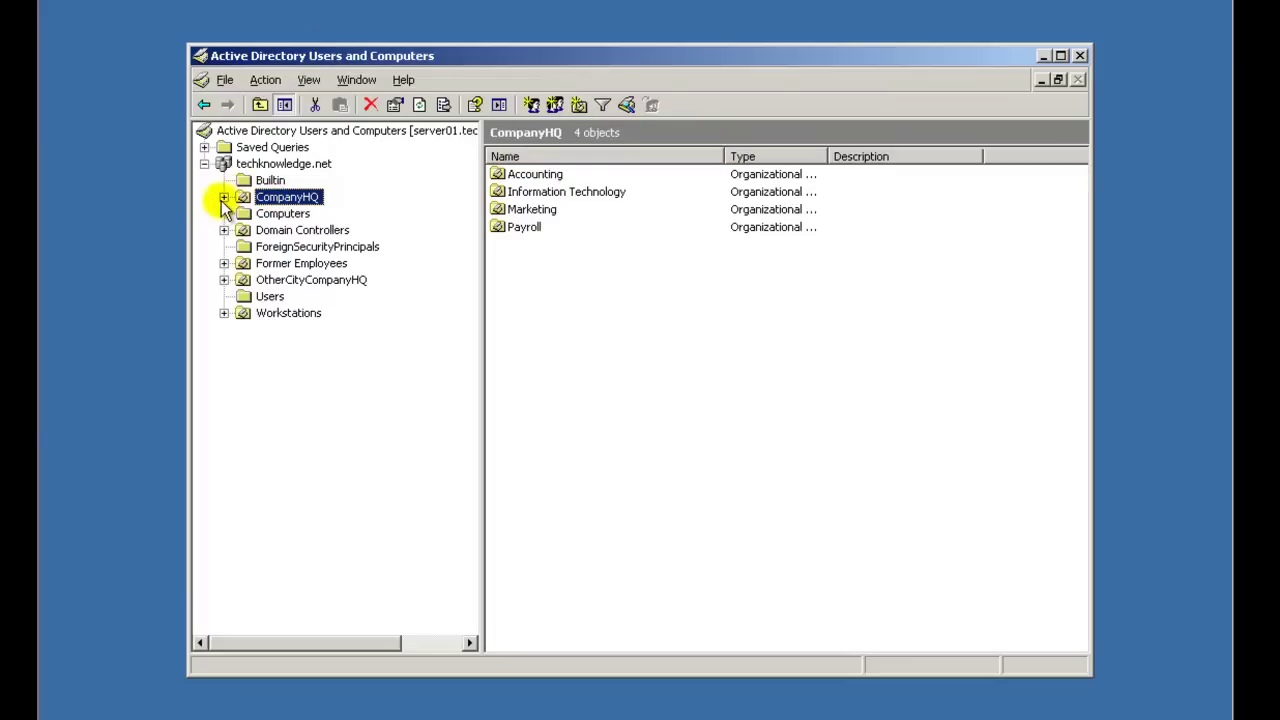
pyautogui.click(224, 198)
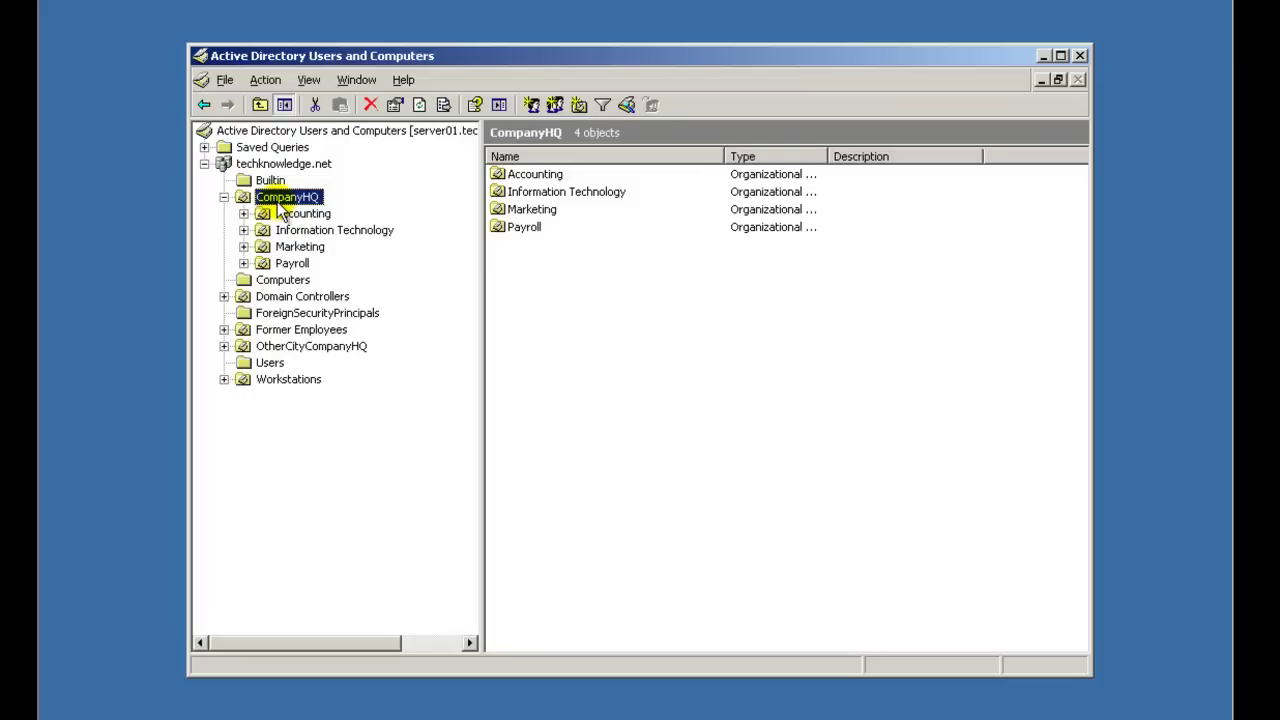
# - Expand the Accounting unit, view its Supervisor and Management sub-units, and collapse it again
pyautogui.click(244, 213)
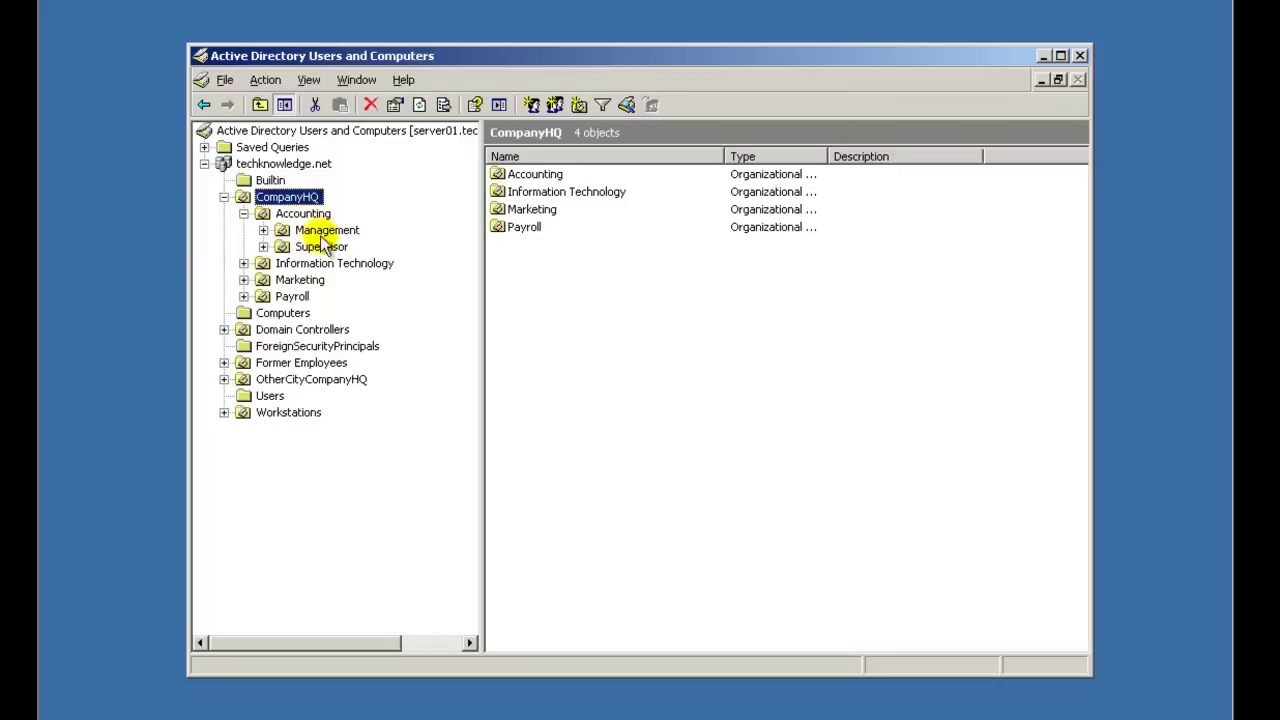
pyautogui.click(325, 249)
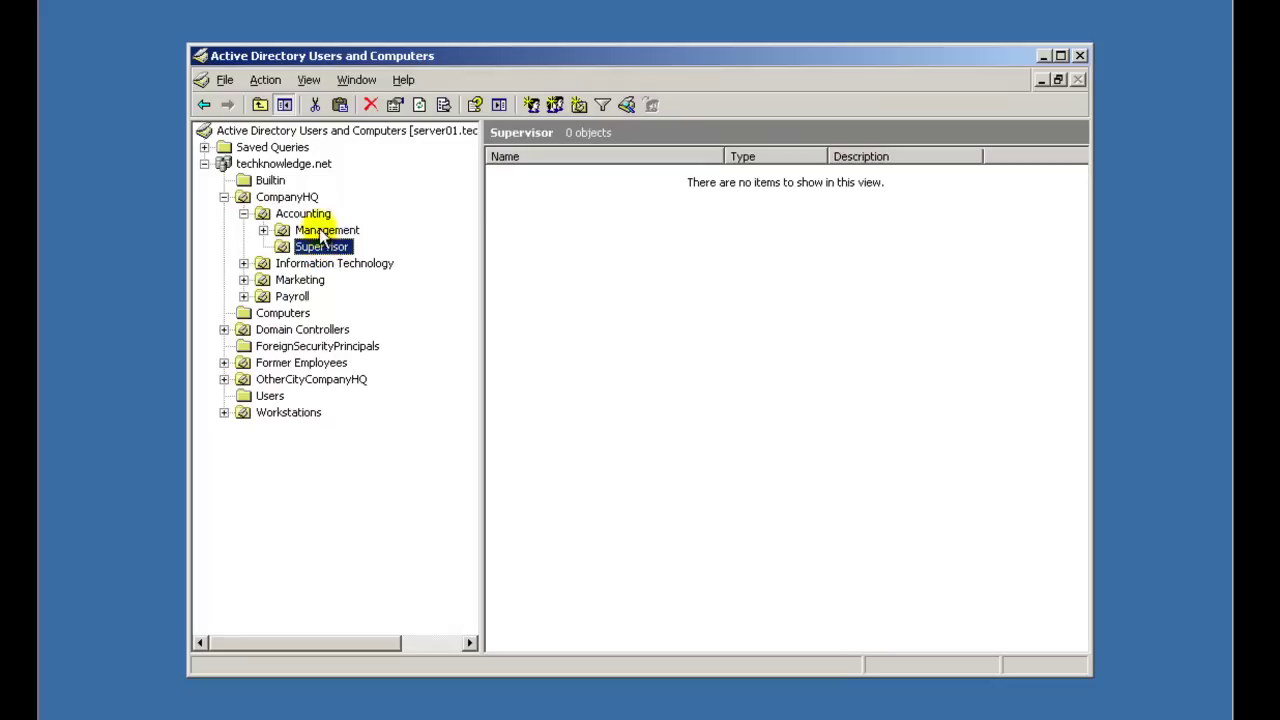
pyautogui.click(313, 231)
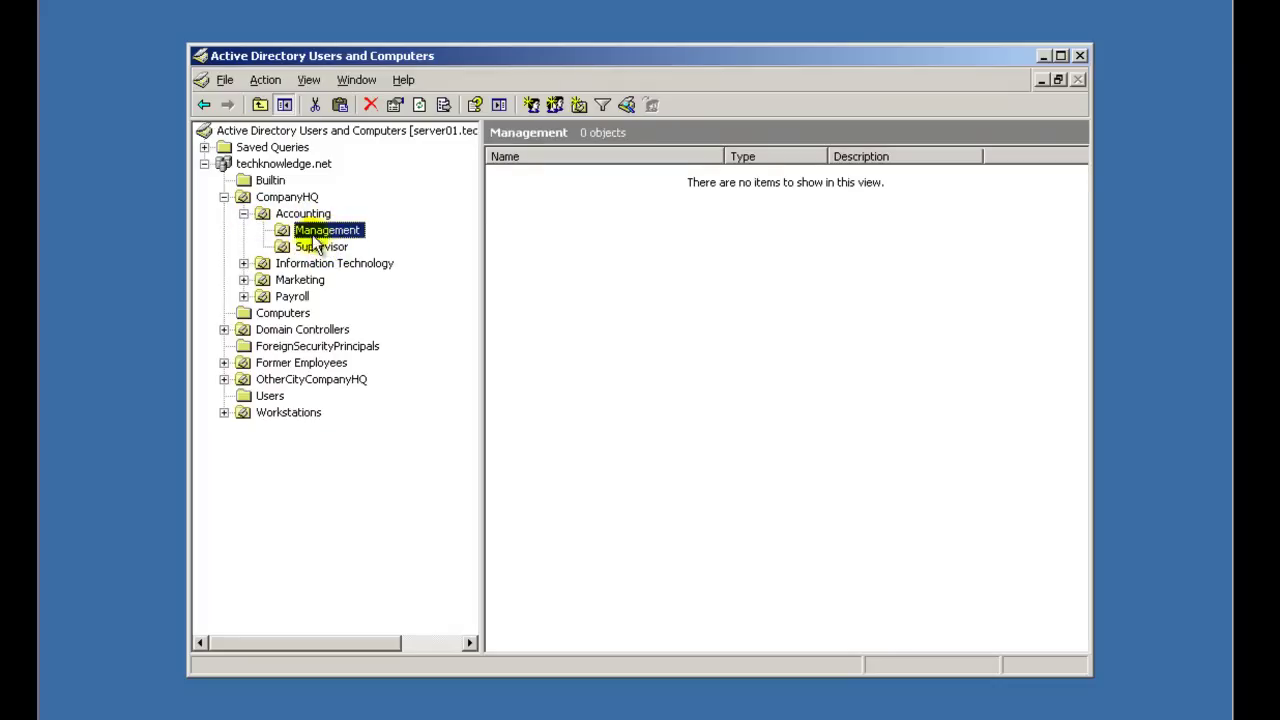
pyautogui.click(243, 213)
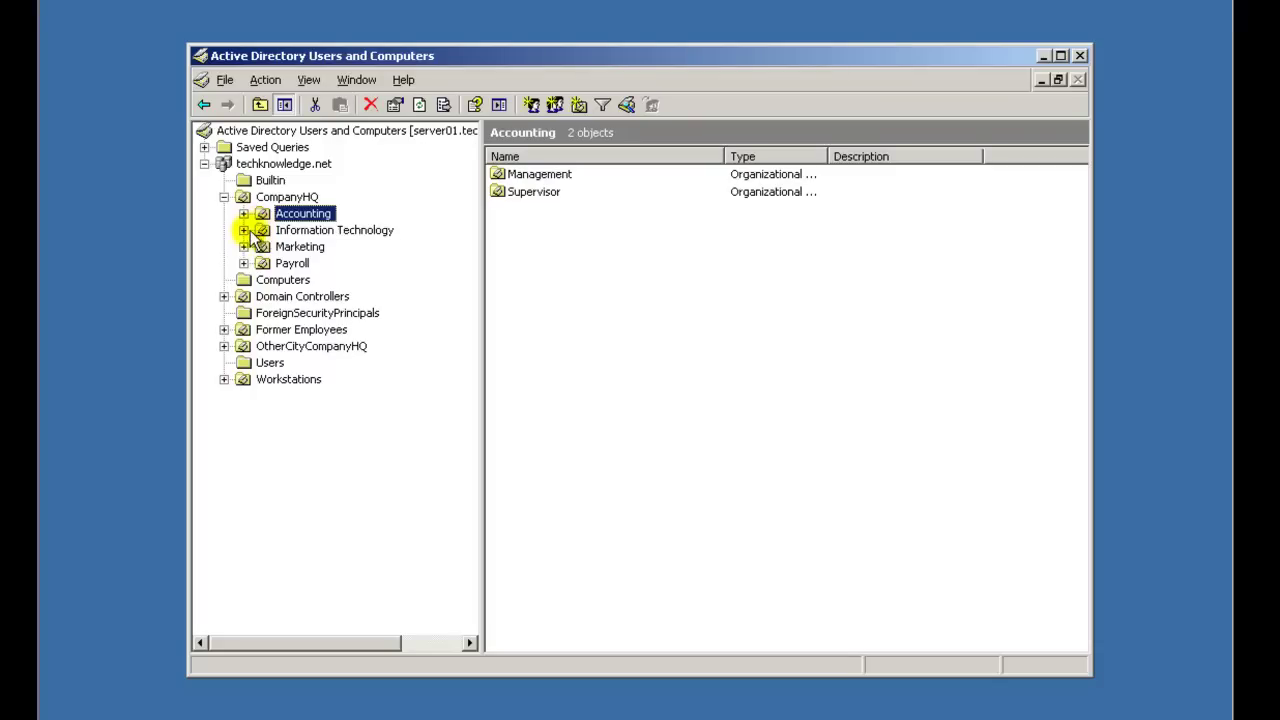
# - Expand the Information Technology unit, view its Employees and Management sub-units, and collapse it again
pyautogui.click(244, 230)
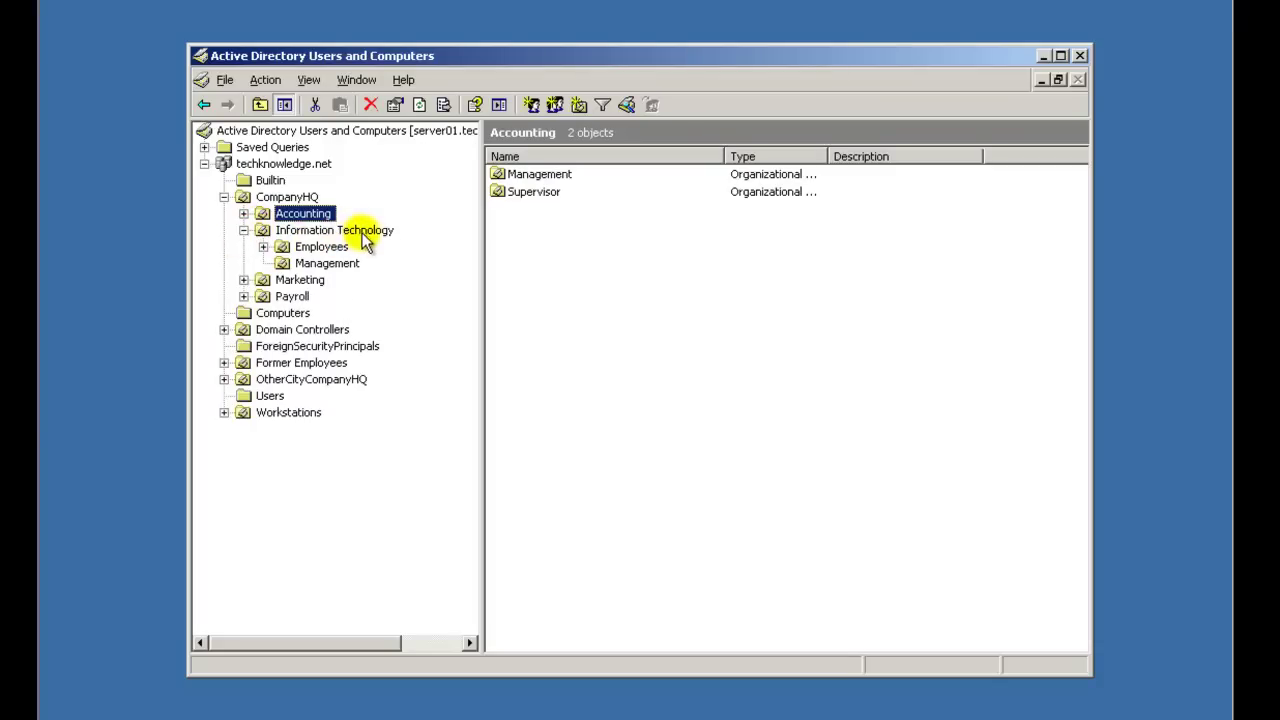
pyautogui.click(278, 249)
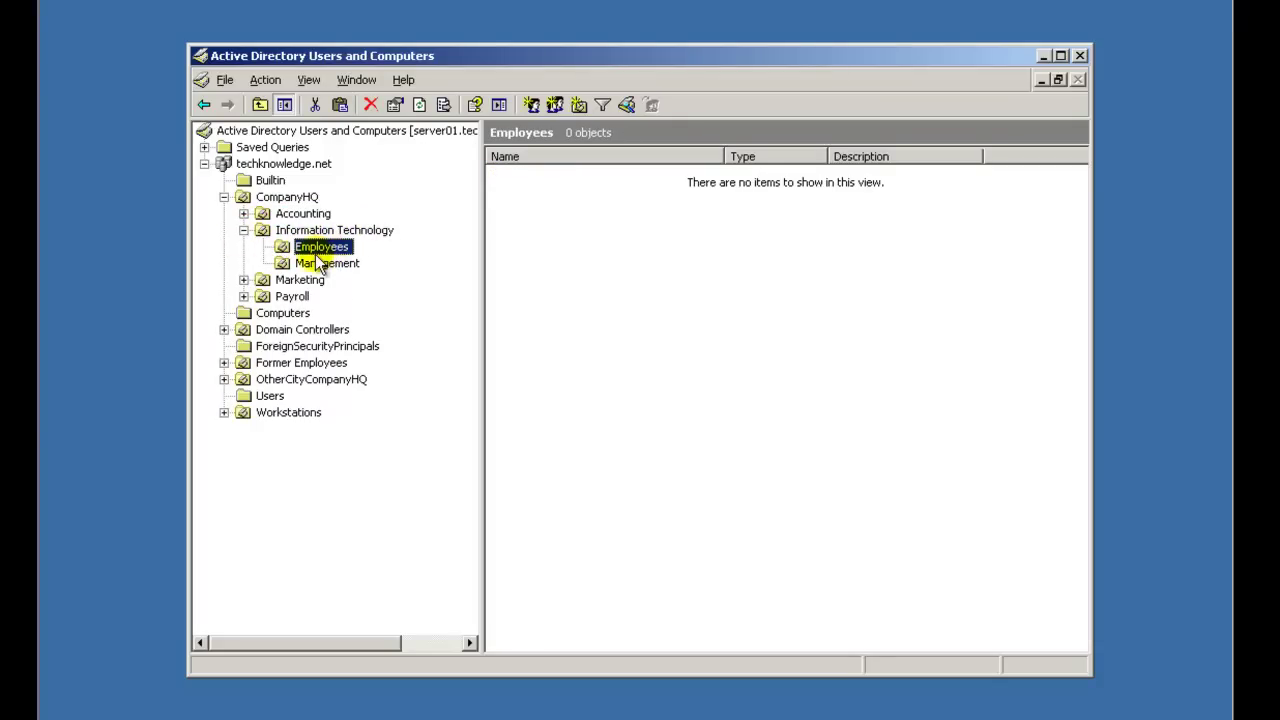
pyautogui.click(320, 263)
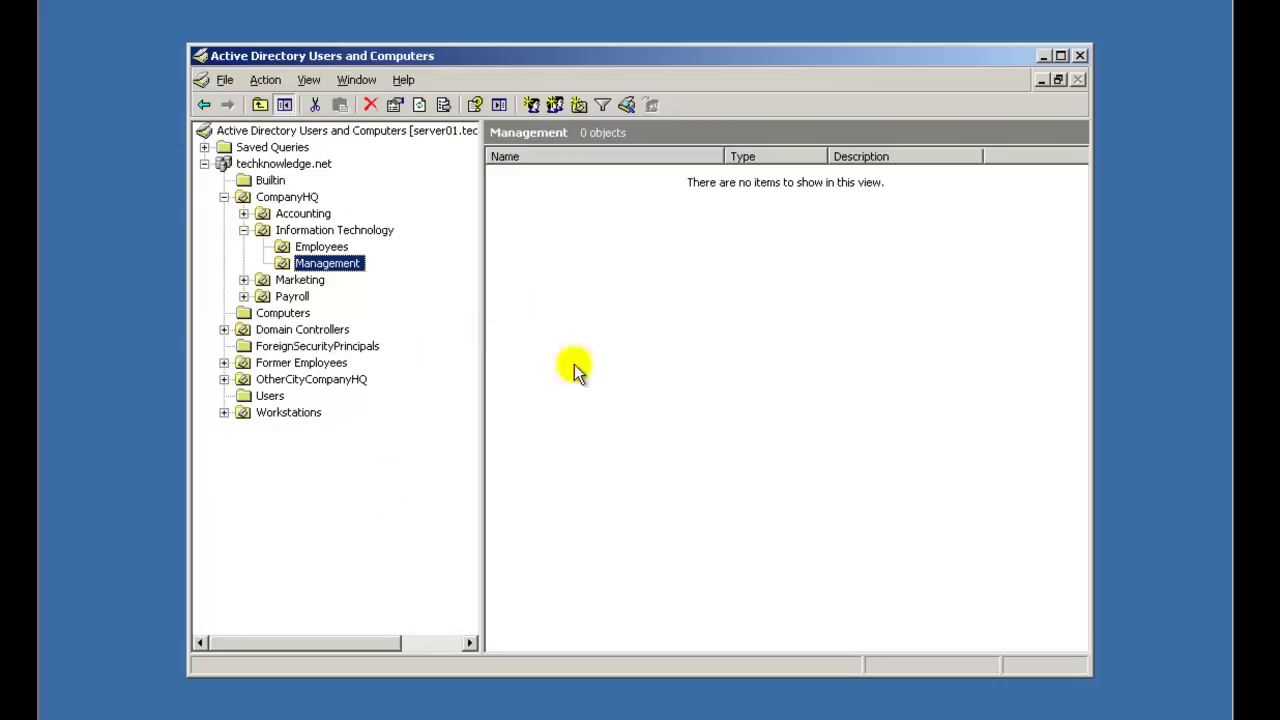
pyautogui.click(244, 230)
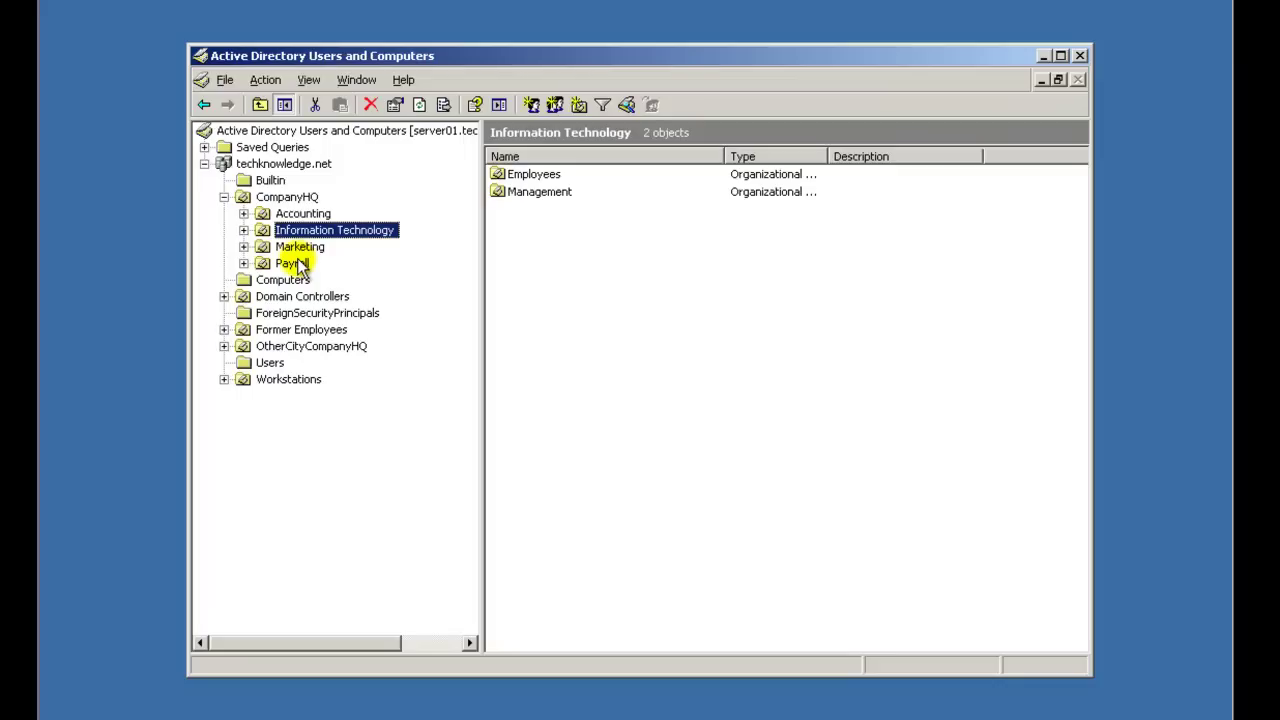
# - Expand the Marketing unit, view its Agents, Management and Supervisors sub-units, and collapse it again
pyautogui.click(288, 248)
pyautogui.click(244, 247)
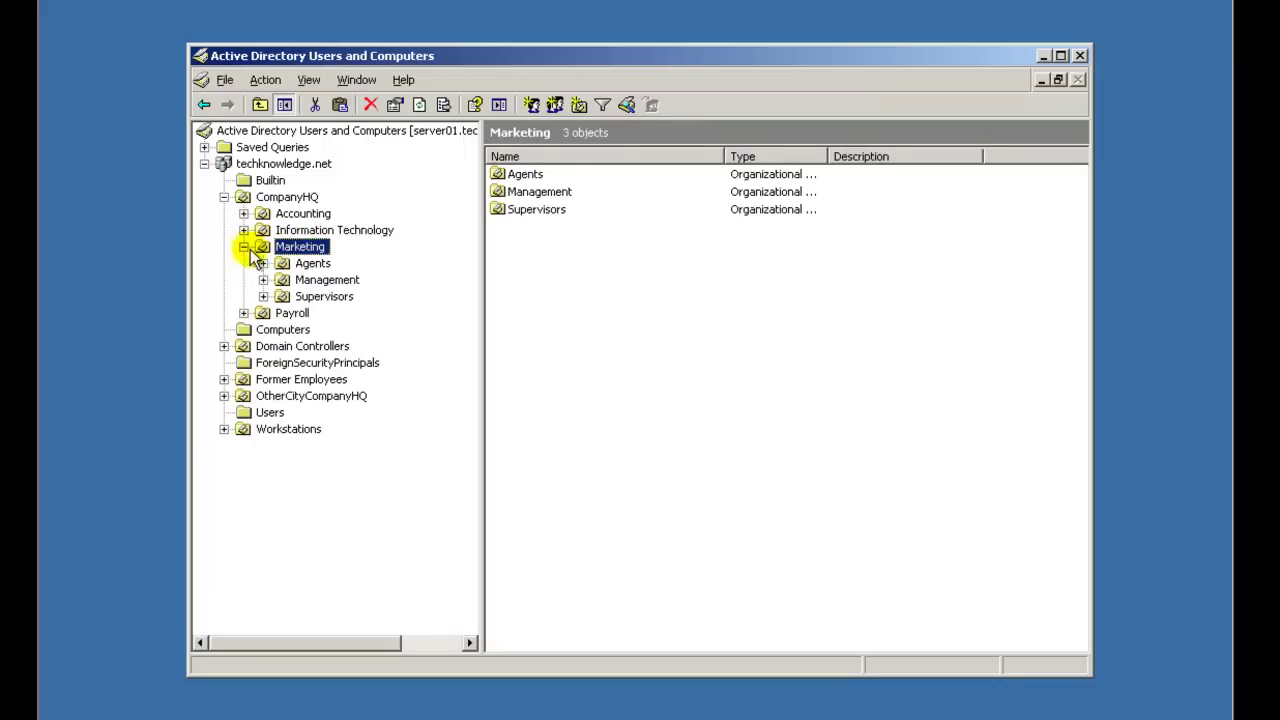
pyautogui.click(310, 264)
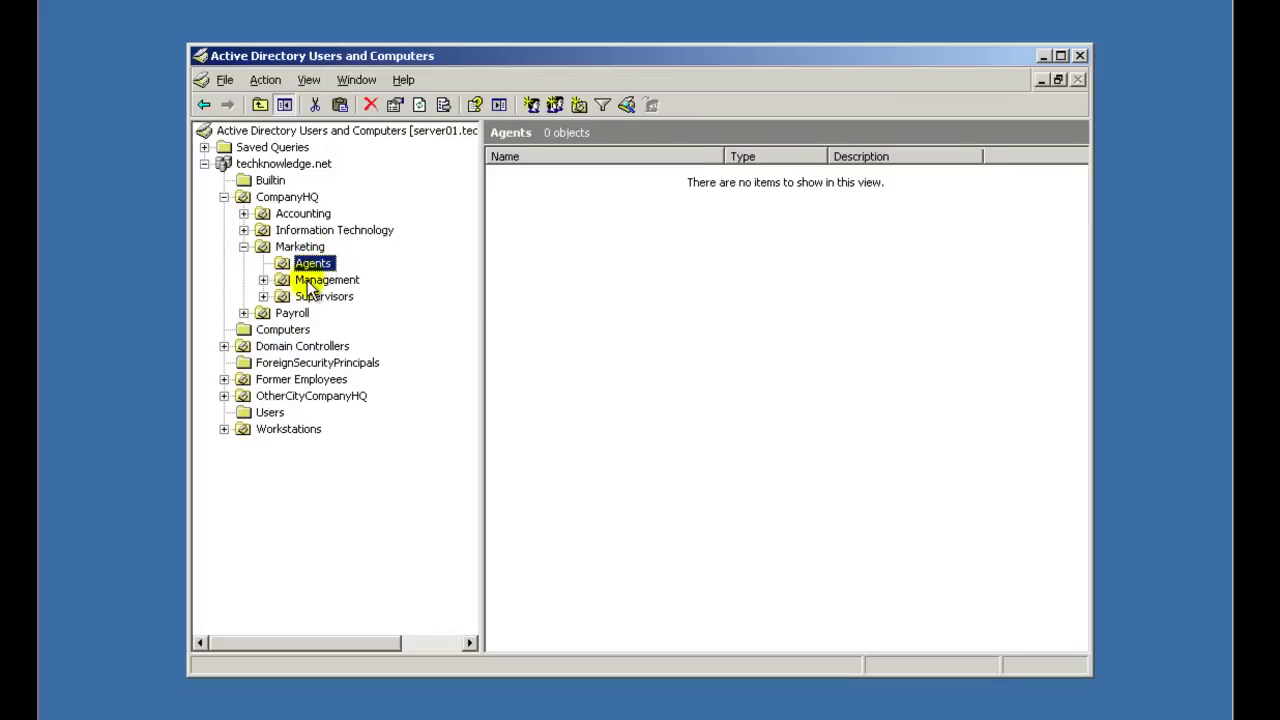
pyautogui.click(318, 280)
pyautogui.click(322, 297)
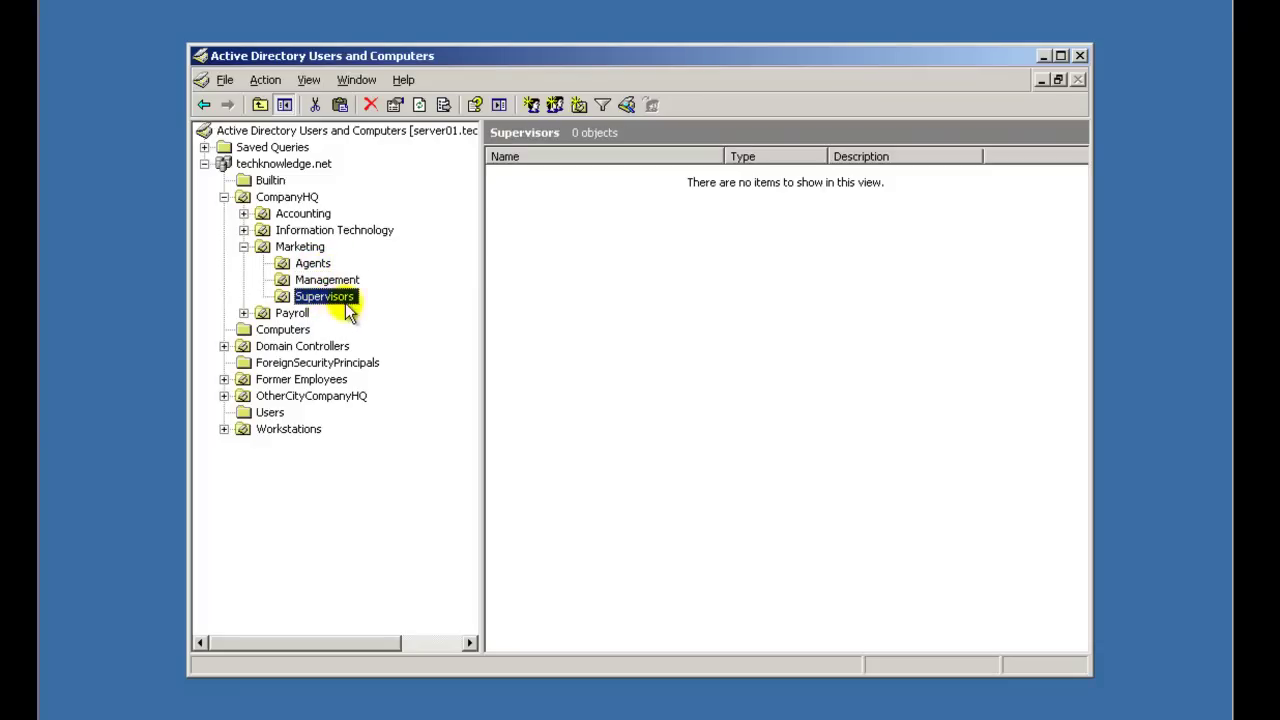
pyautogui.click(244, 247)
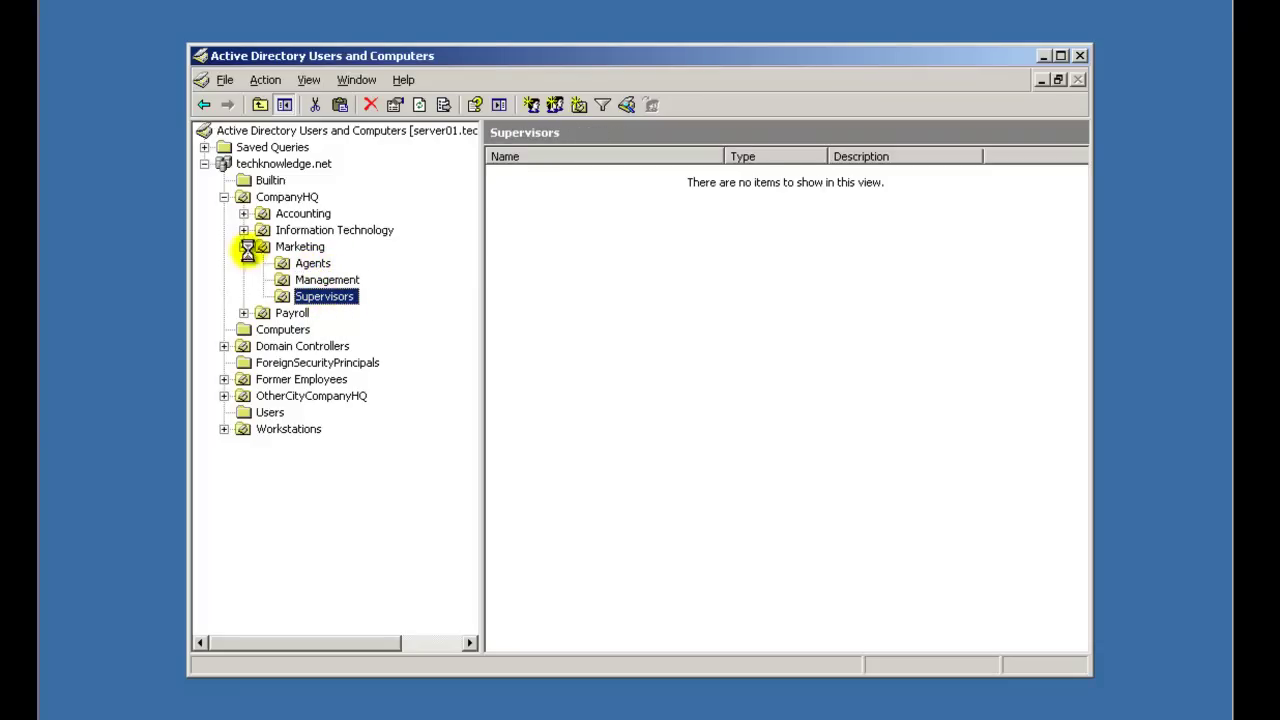
# - Expand the Payroll unit, view its Employees sub-unit, and collapse both Payroll and the parent CompanyHQ unit
pyautogui.click(264, 263)
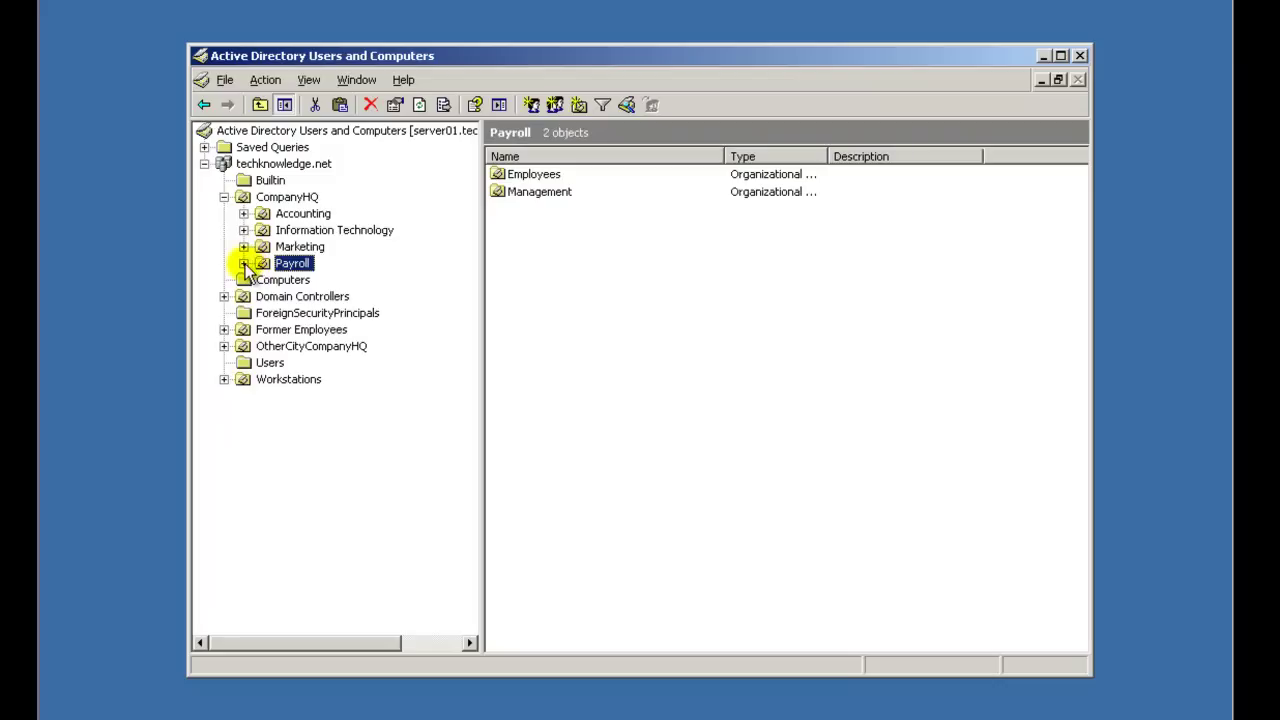
pyautogui.click(244, 263)
pyautogui.click(318, 281)
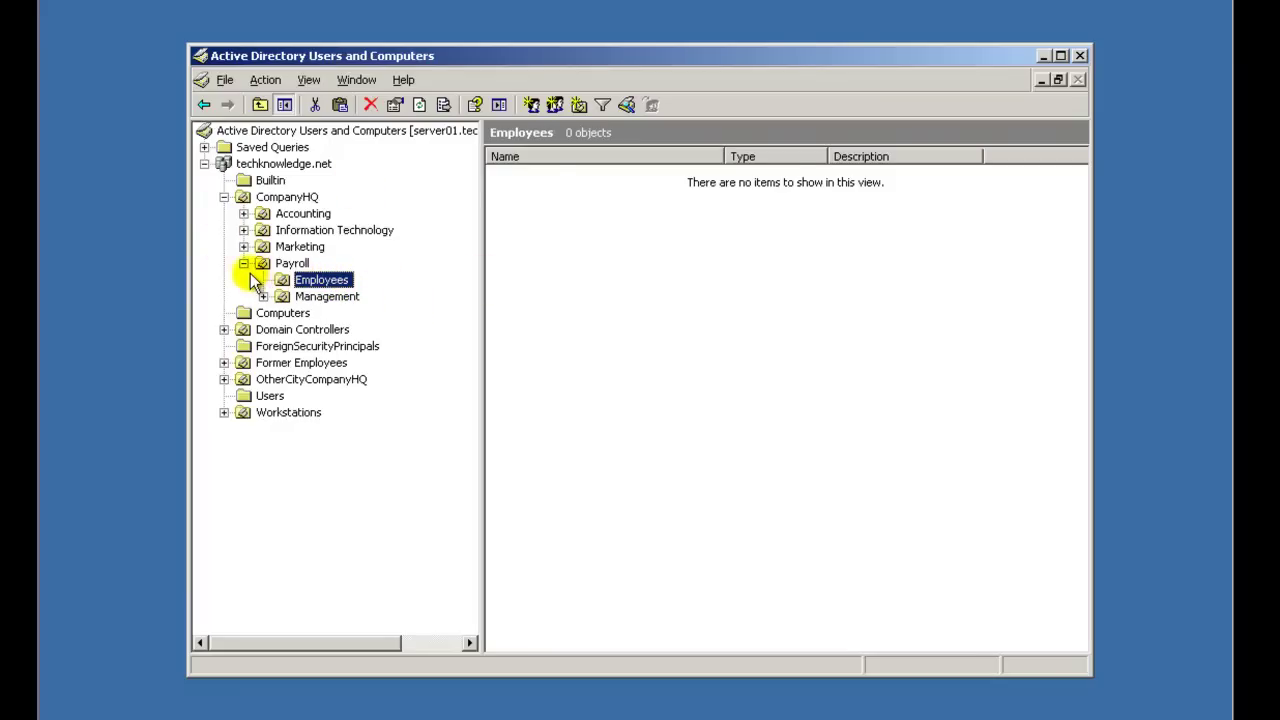
pyautogui.click(244, 263)
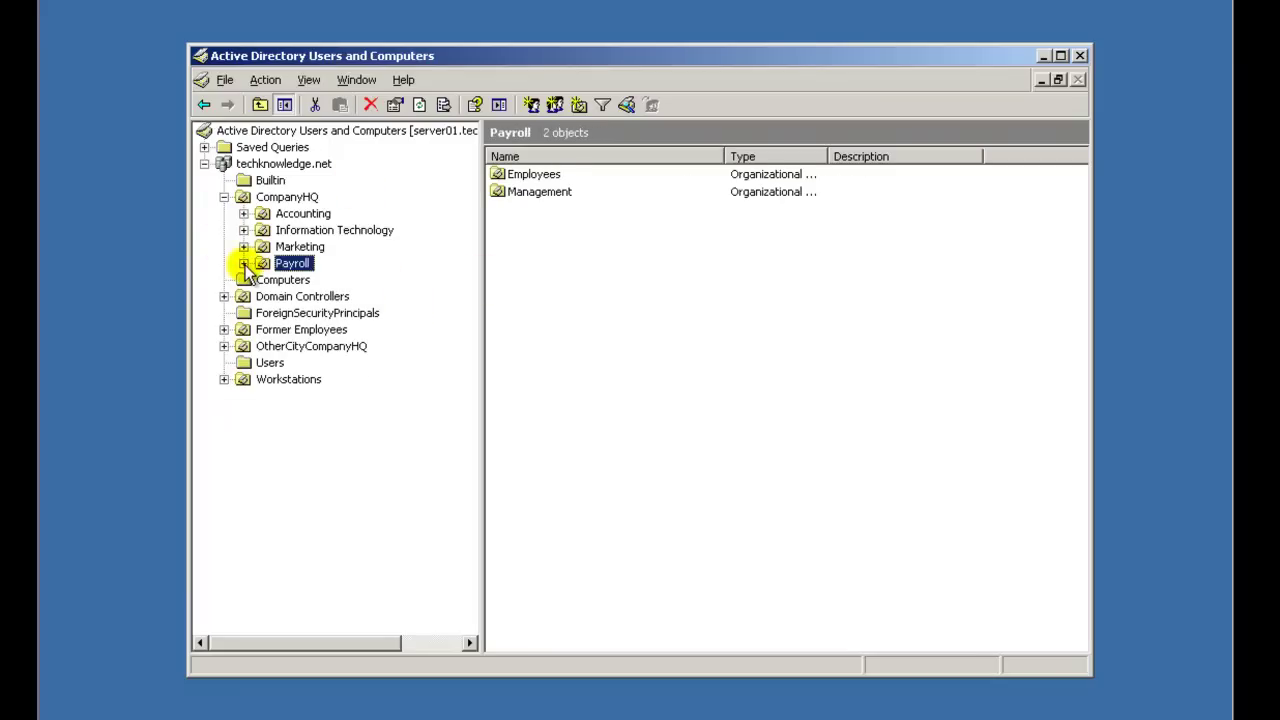
pyautogui.click(224, 197)
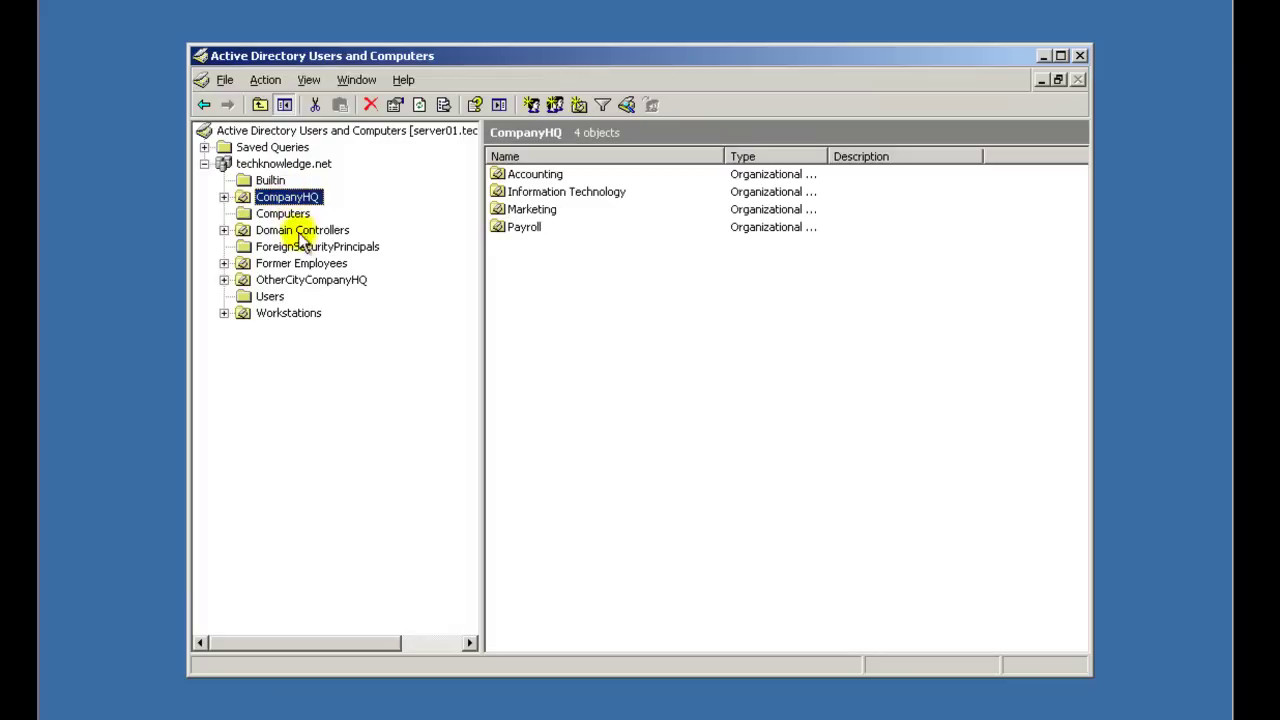
# - Expand the OtherCityCompanyHQ unit and view its Management, Program Testing and Network Monitor sub-units
pyautogui.click(304, 282)
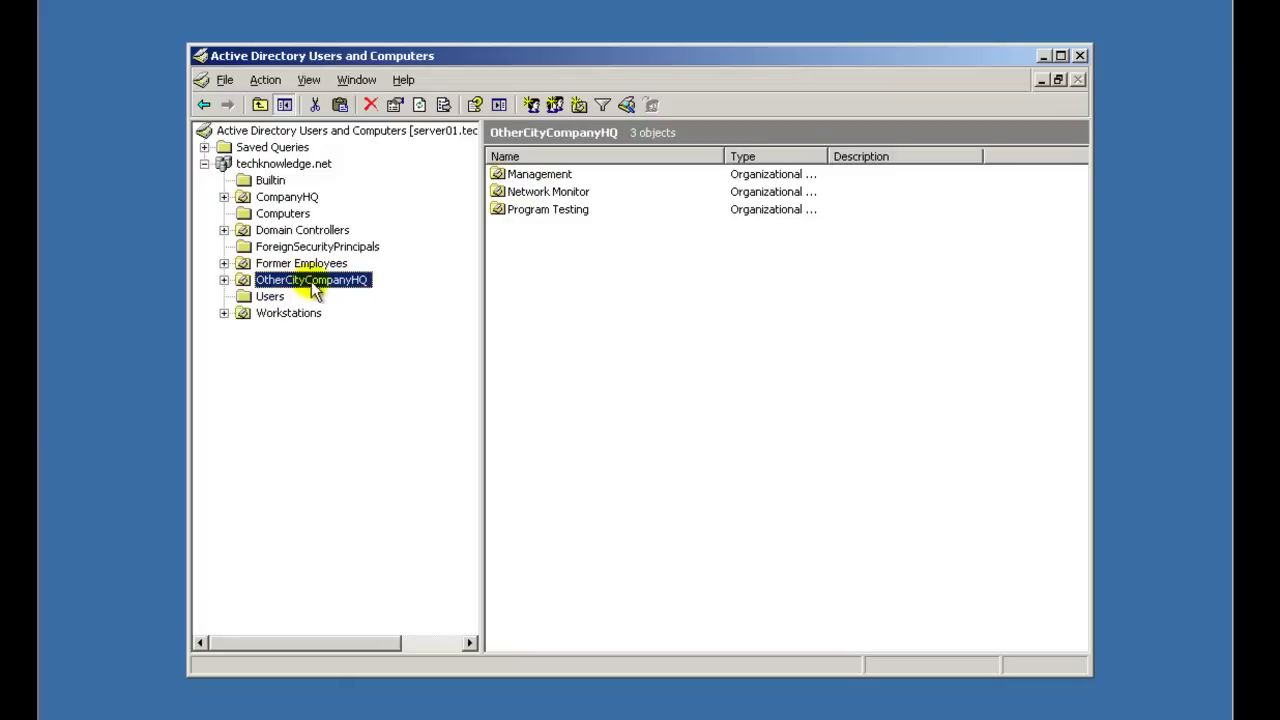
pyautogui.click(225, 281)
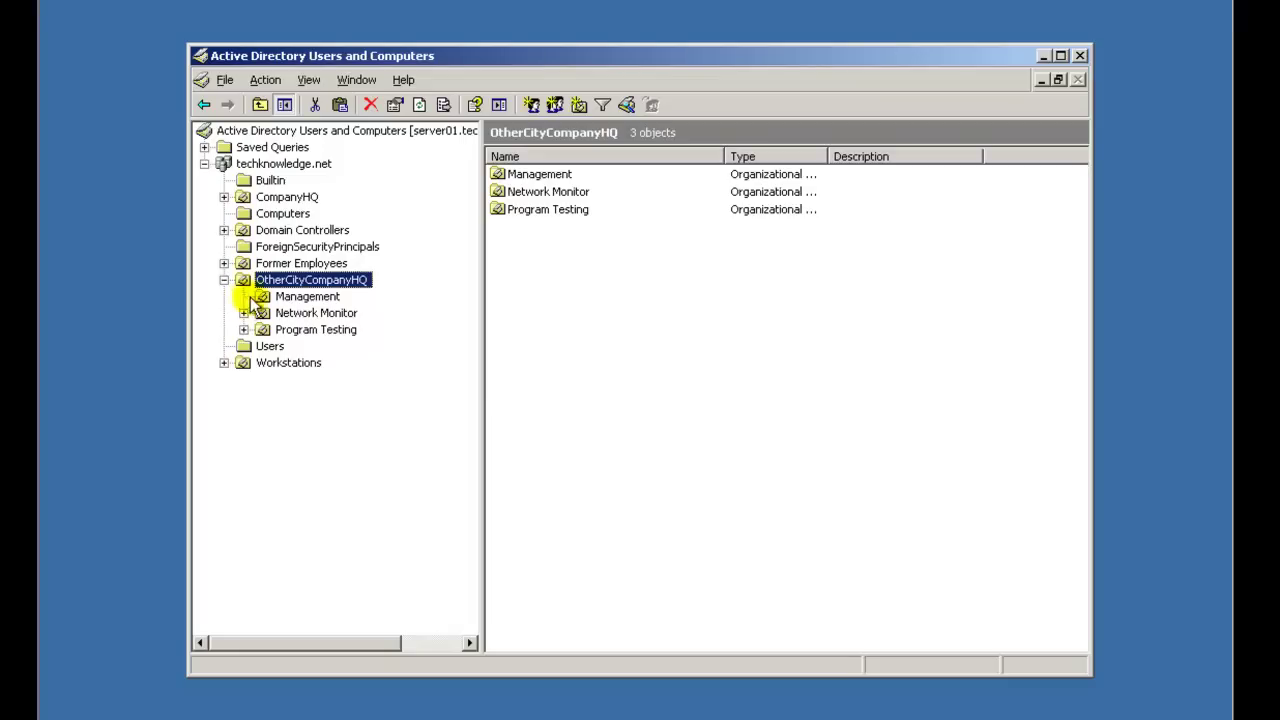
pyautogui.click(285, 297)
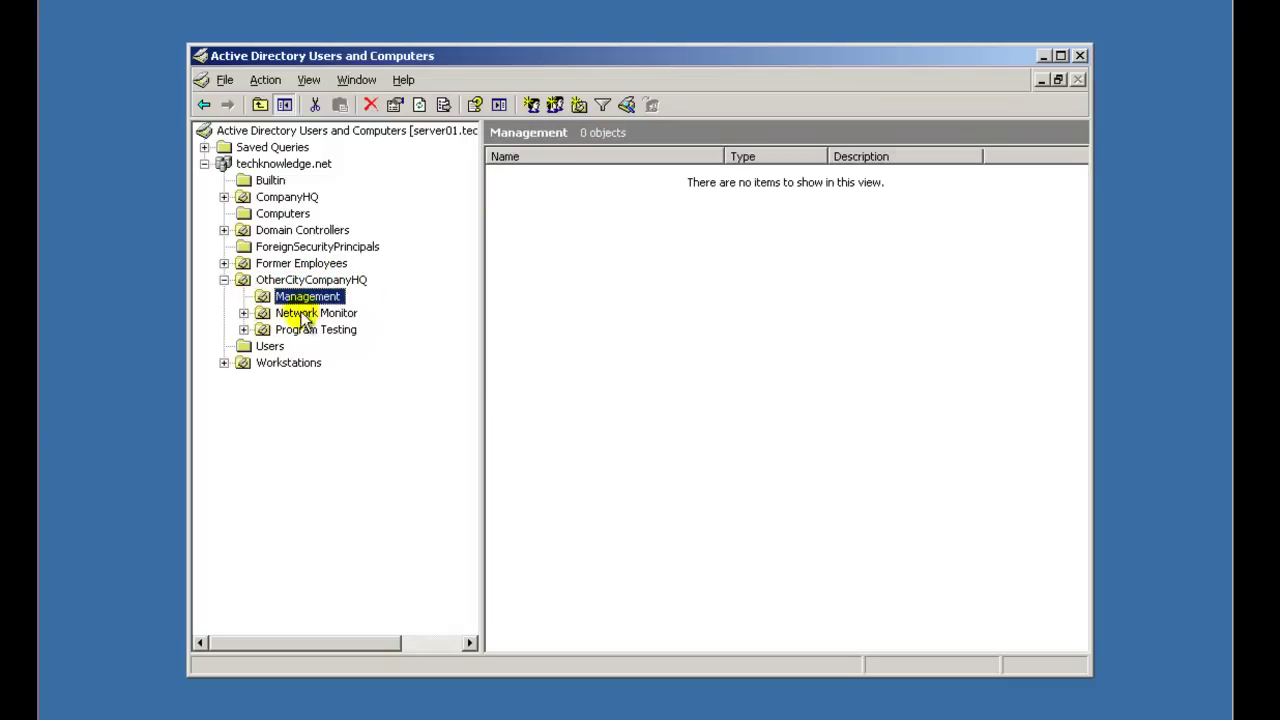
pyautogui.click(296, 330)
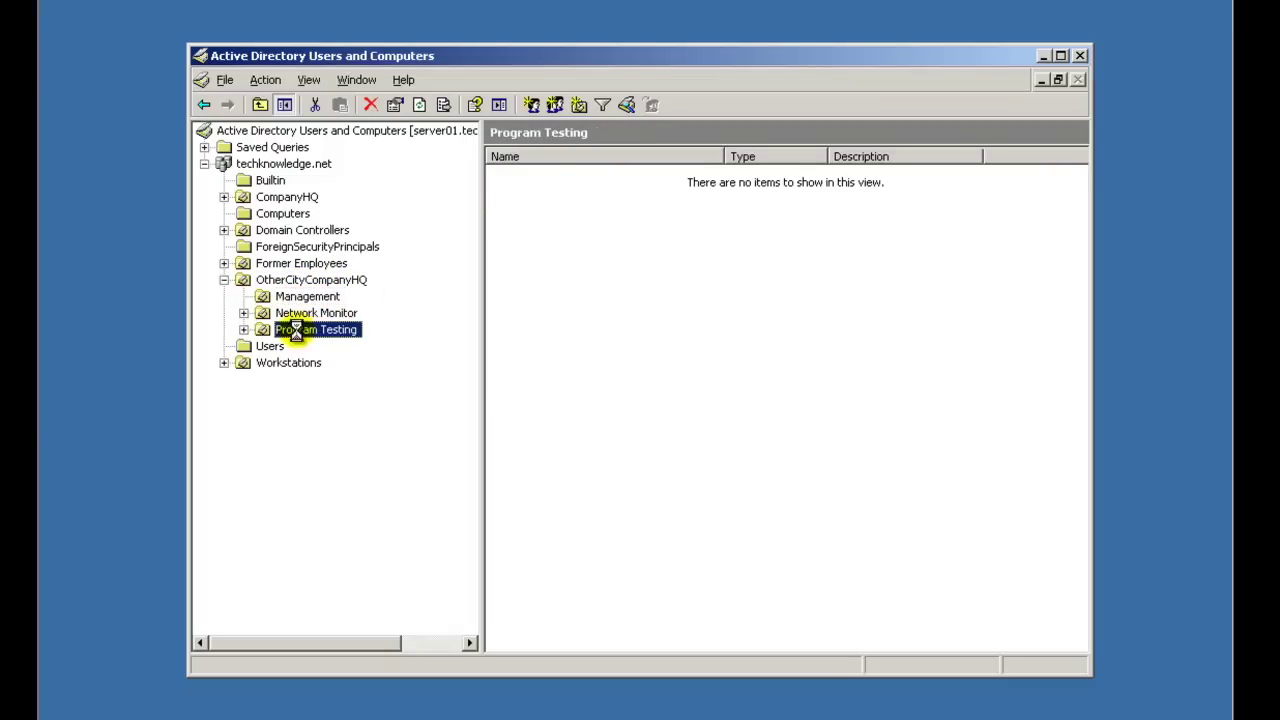
pyautogui.click(300, 314)
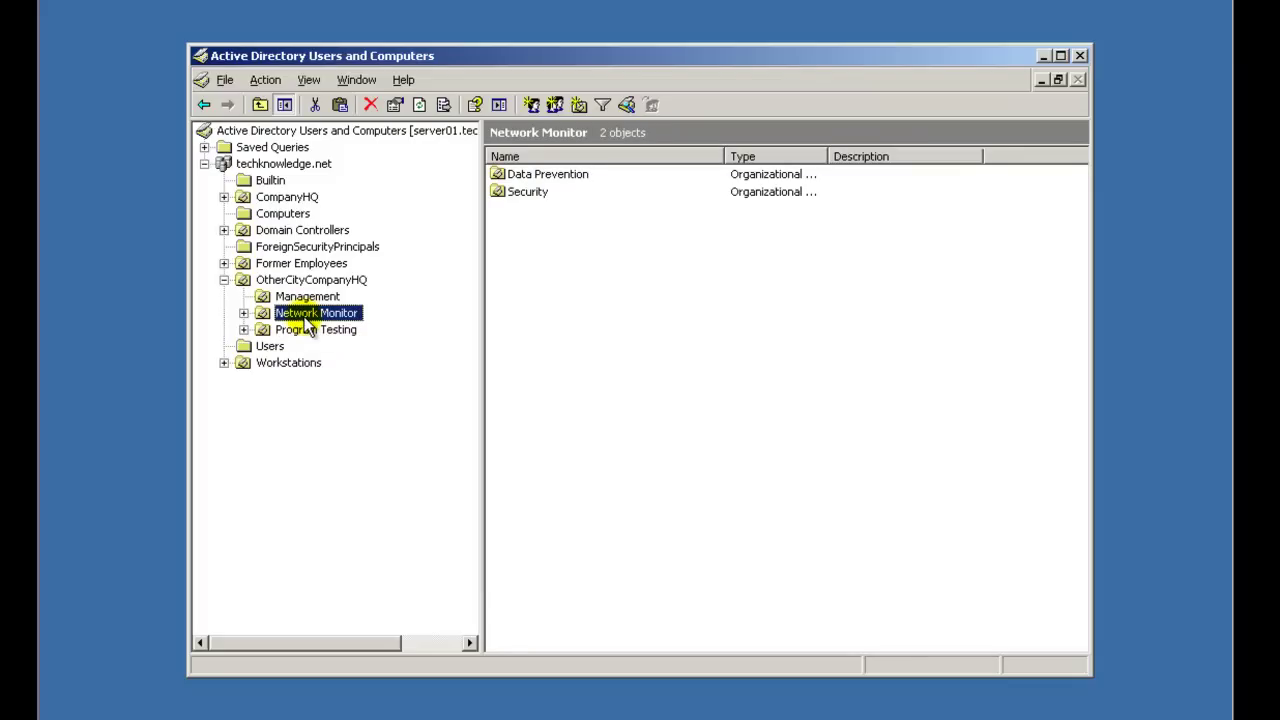
# - Expand the Network Monitor unit and view its Security and Data Prevention sub-units
pyautogui.click(245, 313)
pyautogui.click(314, 347)
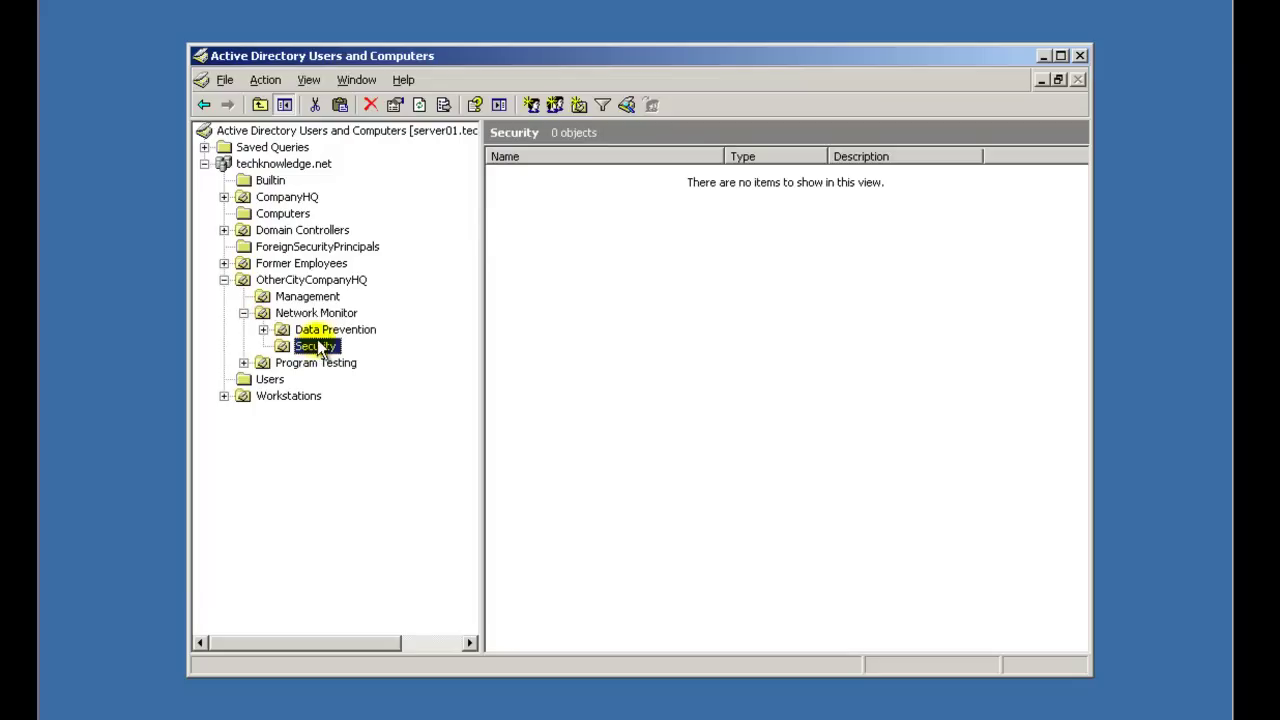
pyautogui.click(320, 333)
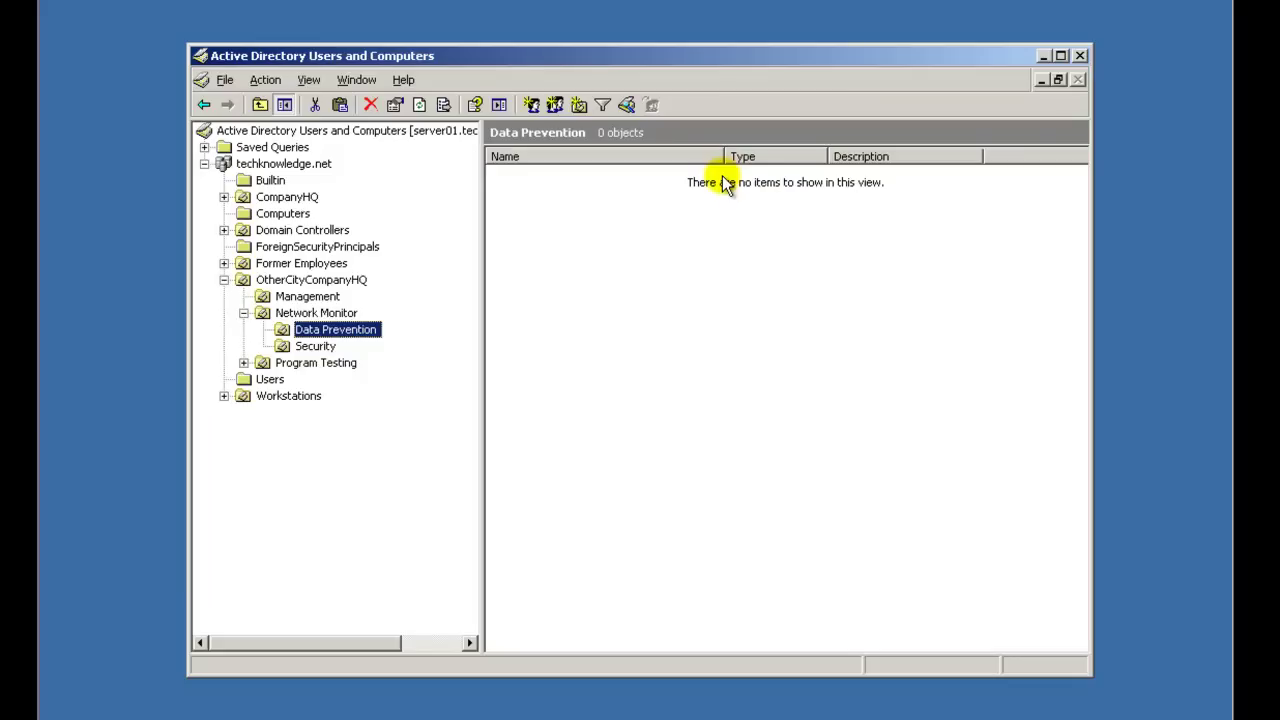
pyautogui.click(315, 346)
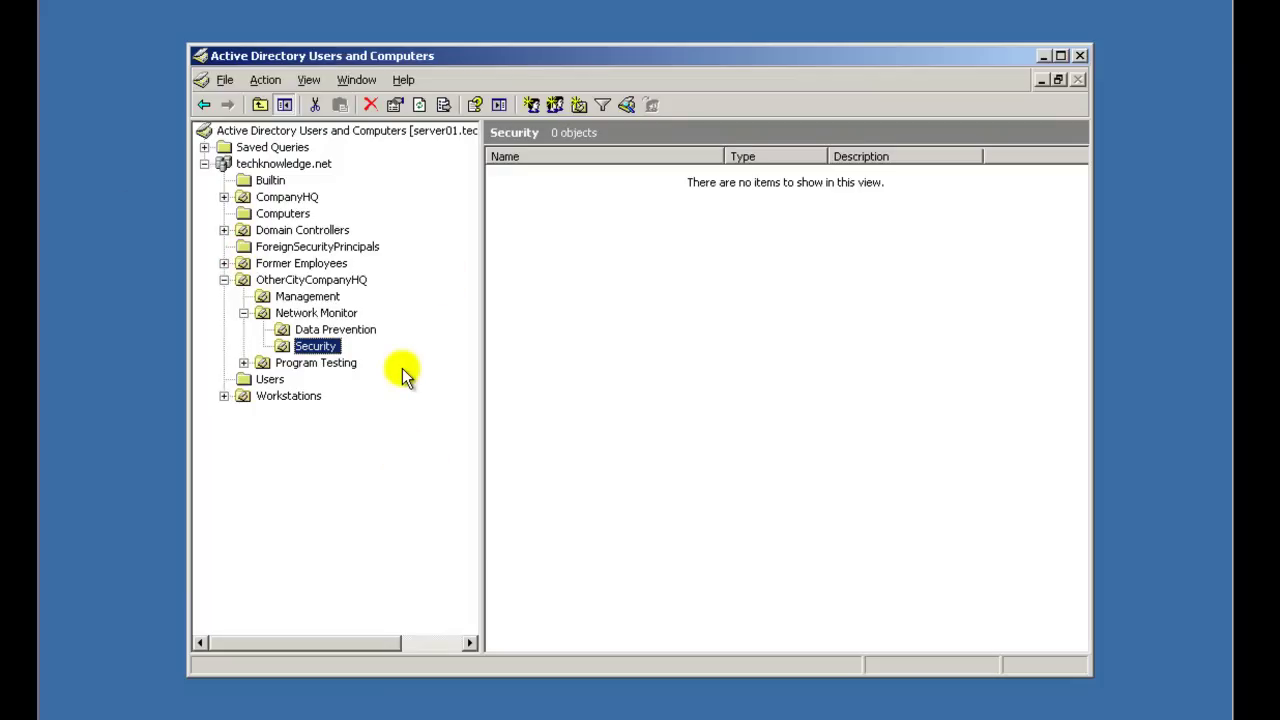
# - Expand Program Testing, view its Programmers and Testers sub-units, and collapse it along with Network Monitor and OtherCityCompanyHQ
pyautogui.click(335, 364)
pyautogui.click(244, 363)
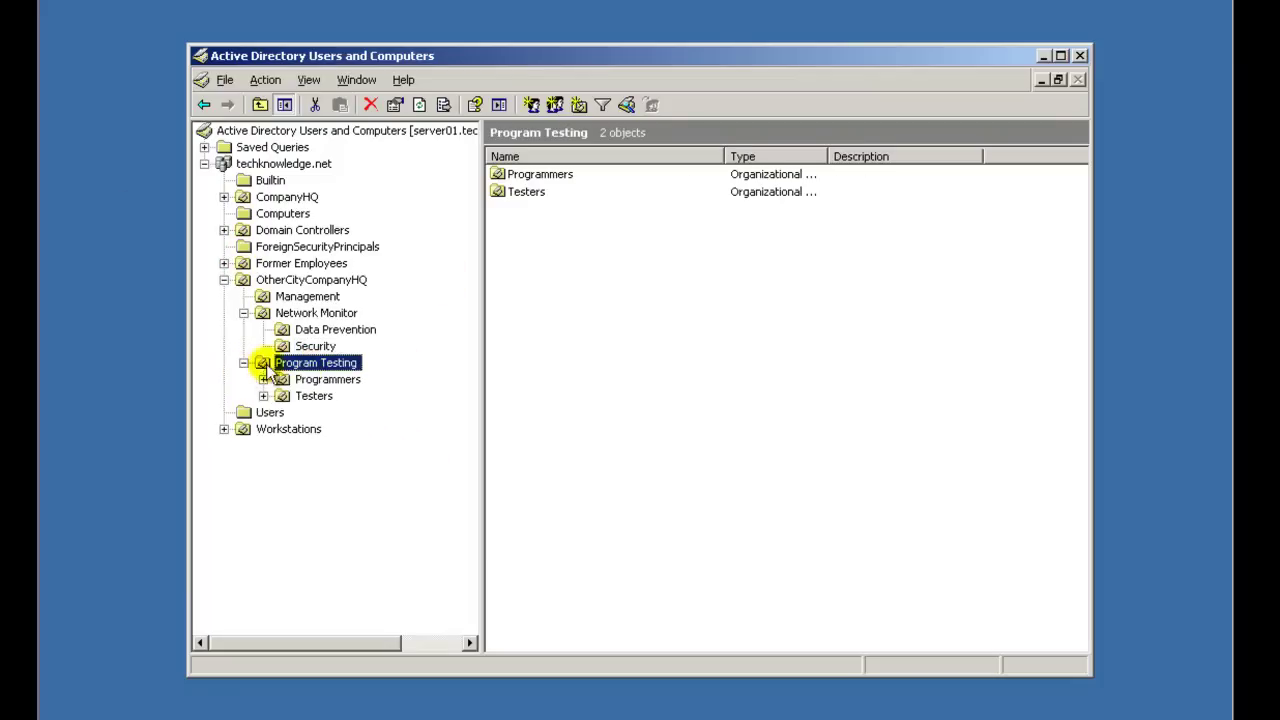
pyautogui.click(320, 380)
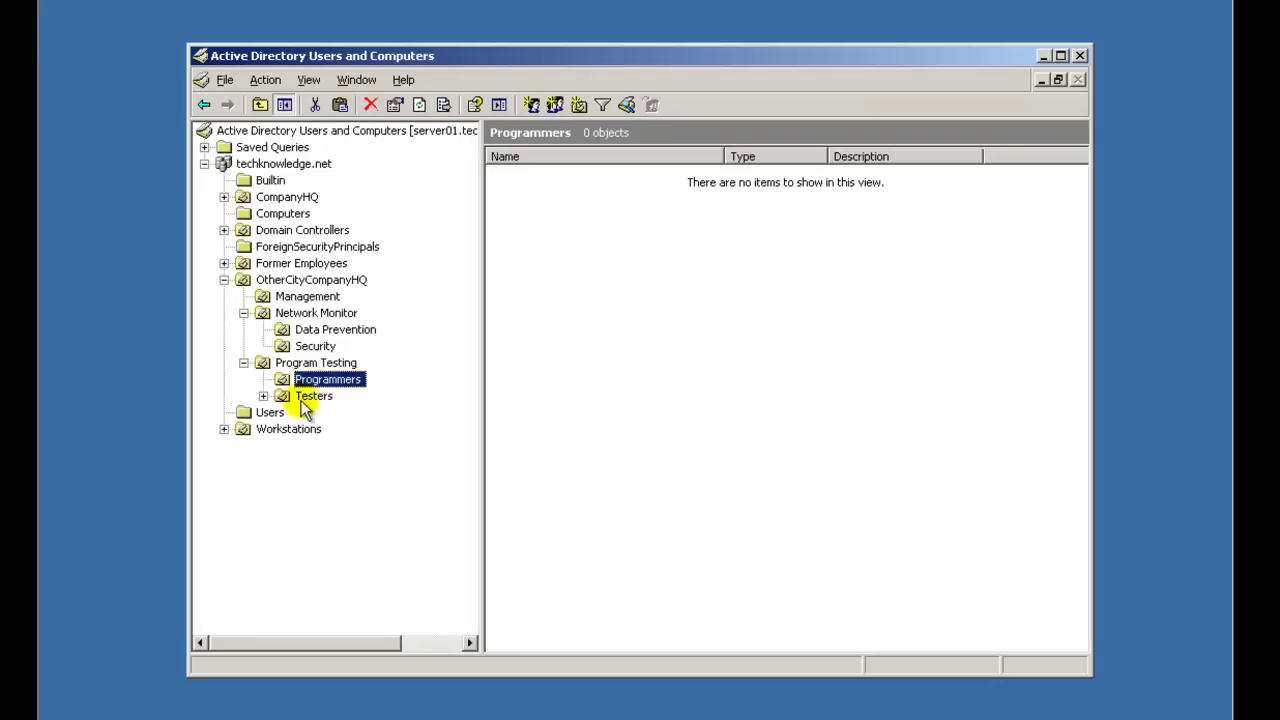
pyautogui.click(345, 400)
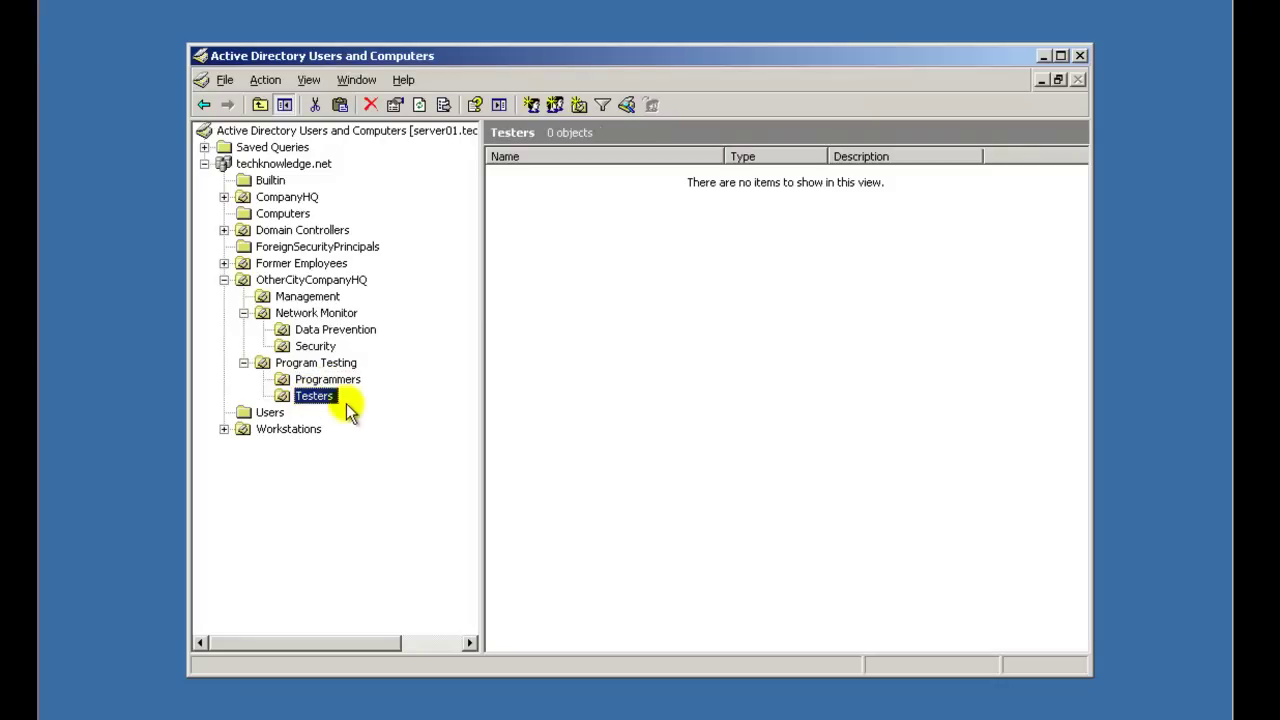
pyautogui.click(305, 363)
pyautogui.click(244, 363)
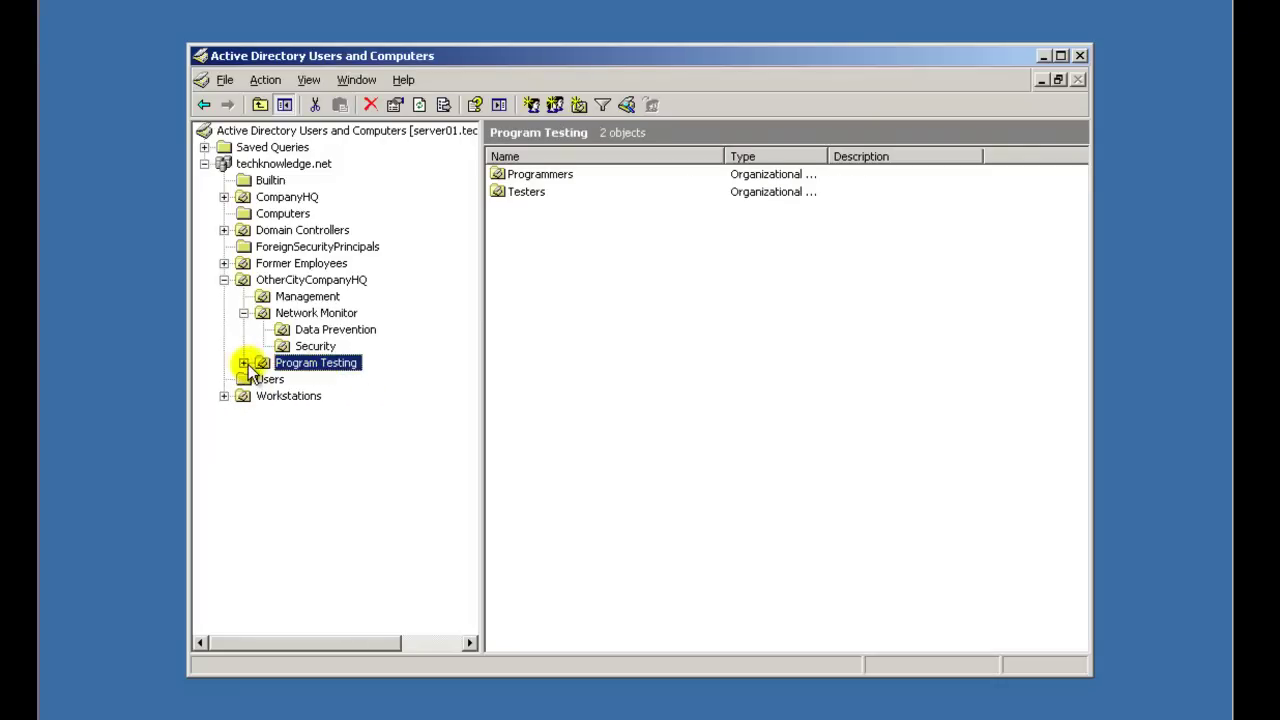
pyautogui.click(243, 313)
pyautogui.click(225, 280)
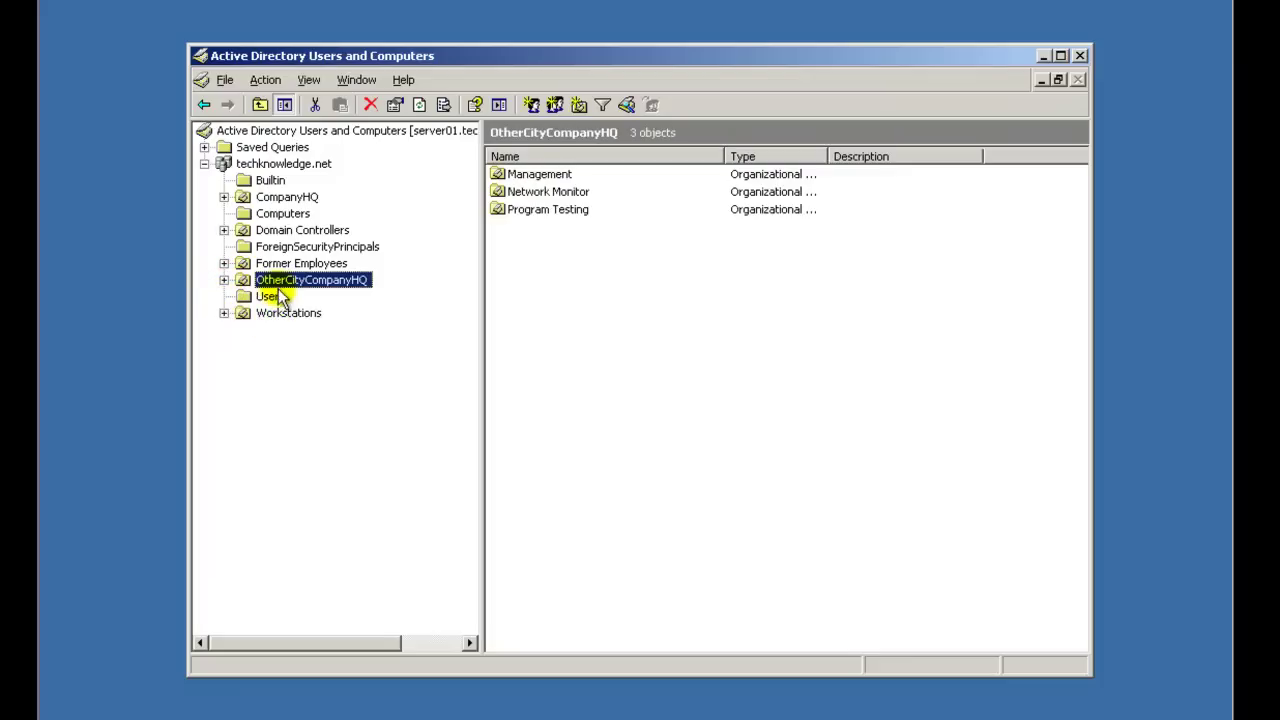
# - Create an organizational unit named Webserver inside the Servers unit under Workstations
pyautogui.click(276, 311)
pyautogui.click(223, 315)
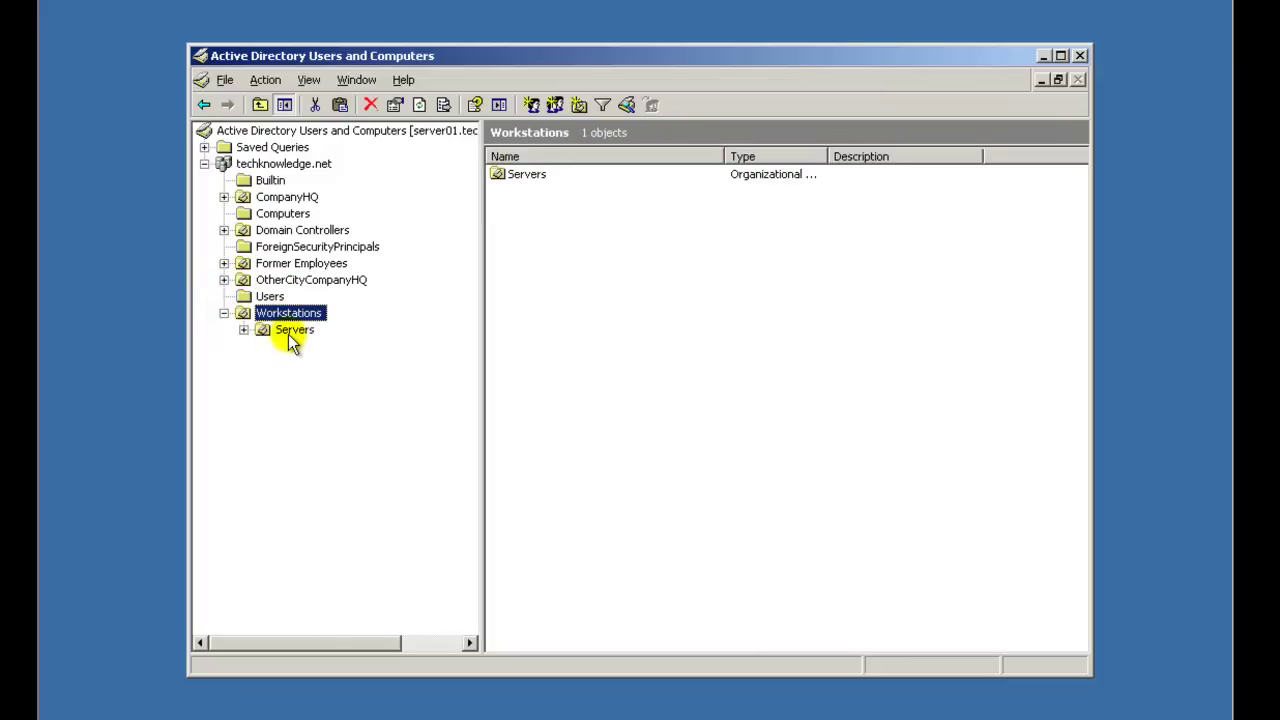
pyautogui.click(243, 330)
pyautogui.rightClick(284, 331)
pyautogui.moveTo(337, 403)
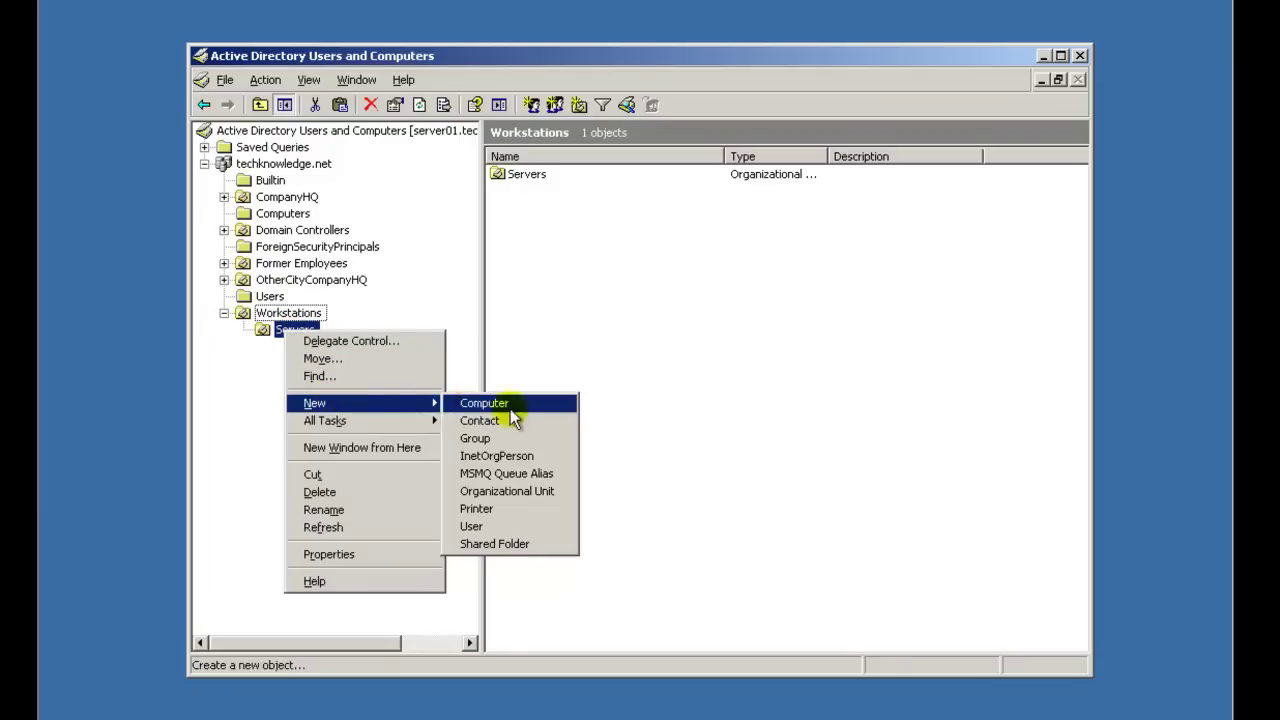
pyautogui.click(508, 491)
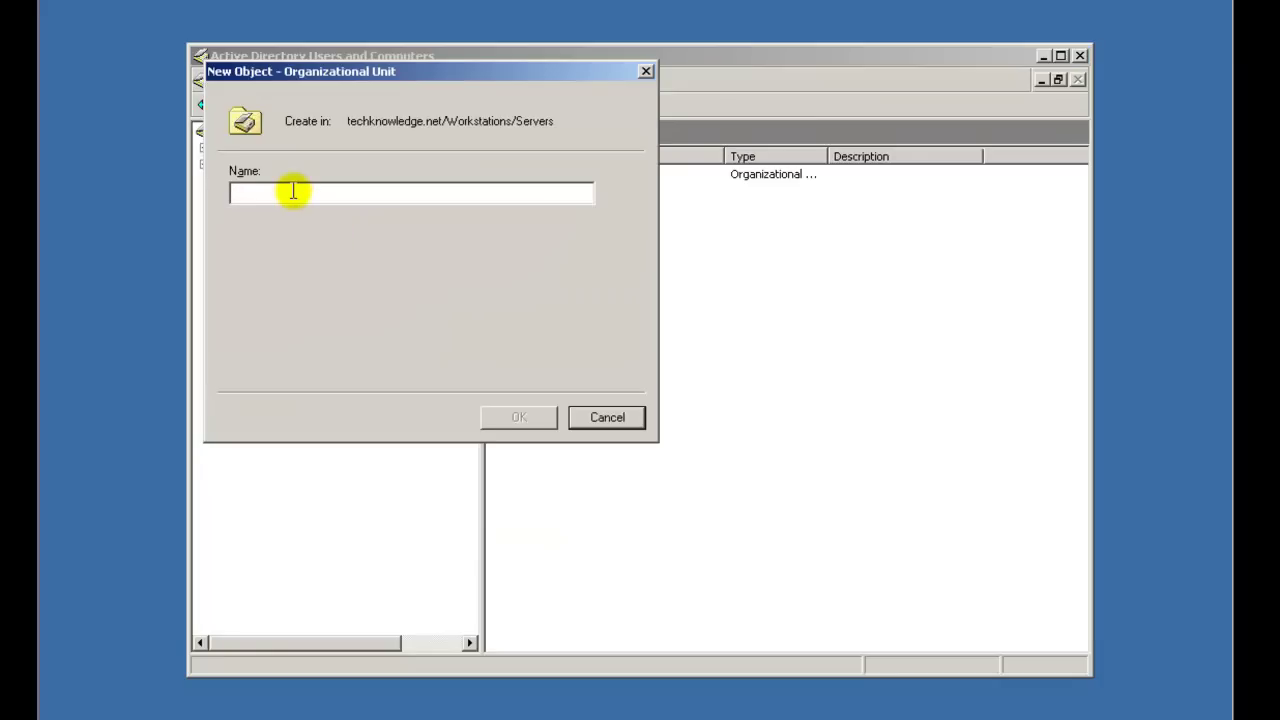
pyautogui.write('W')
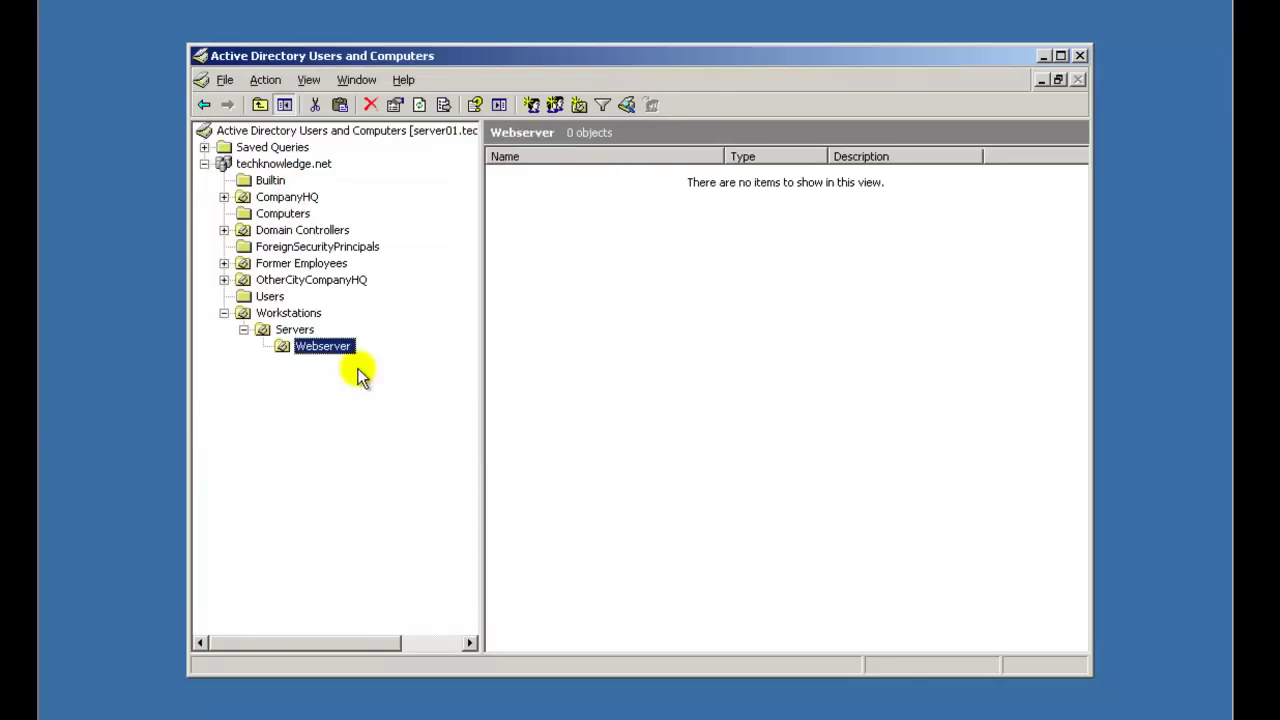
pyautogui.click(654, 246)
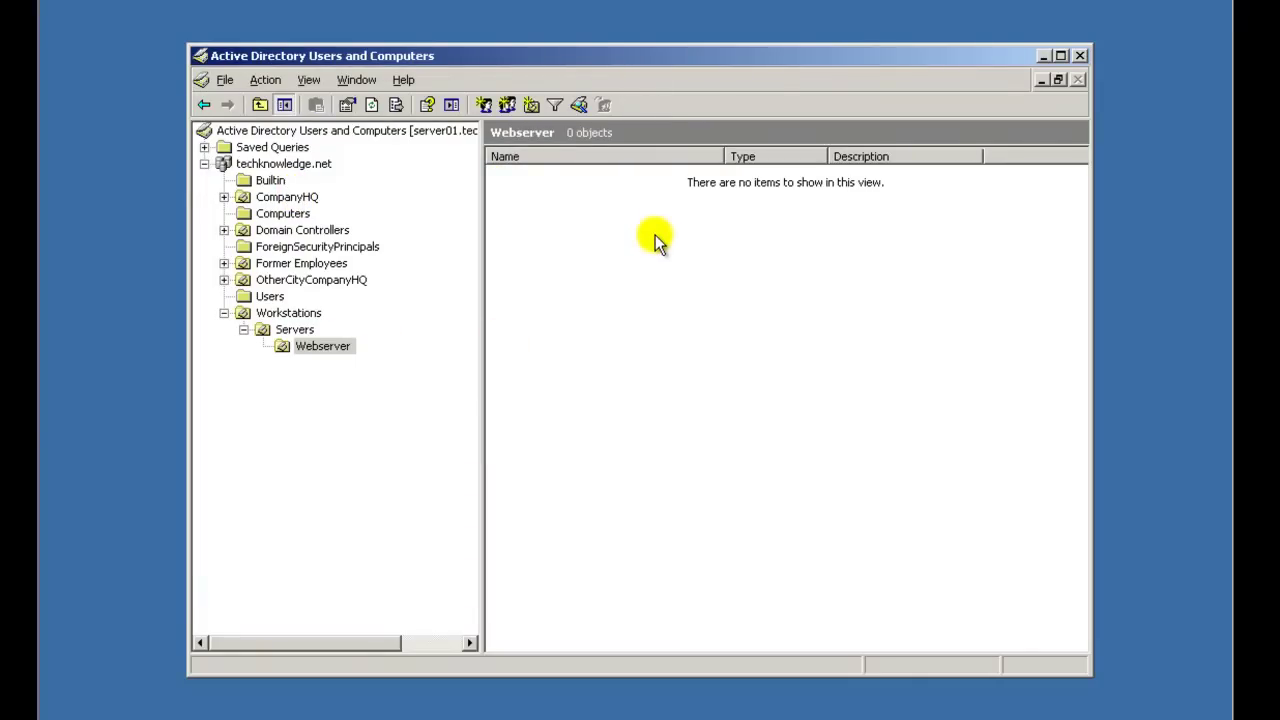
# - Collapse the Servers and Workstations units and view the contents of the Former Employees unit
pyautogui.click(243, 330)
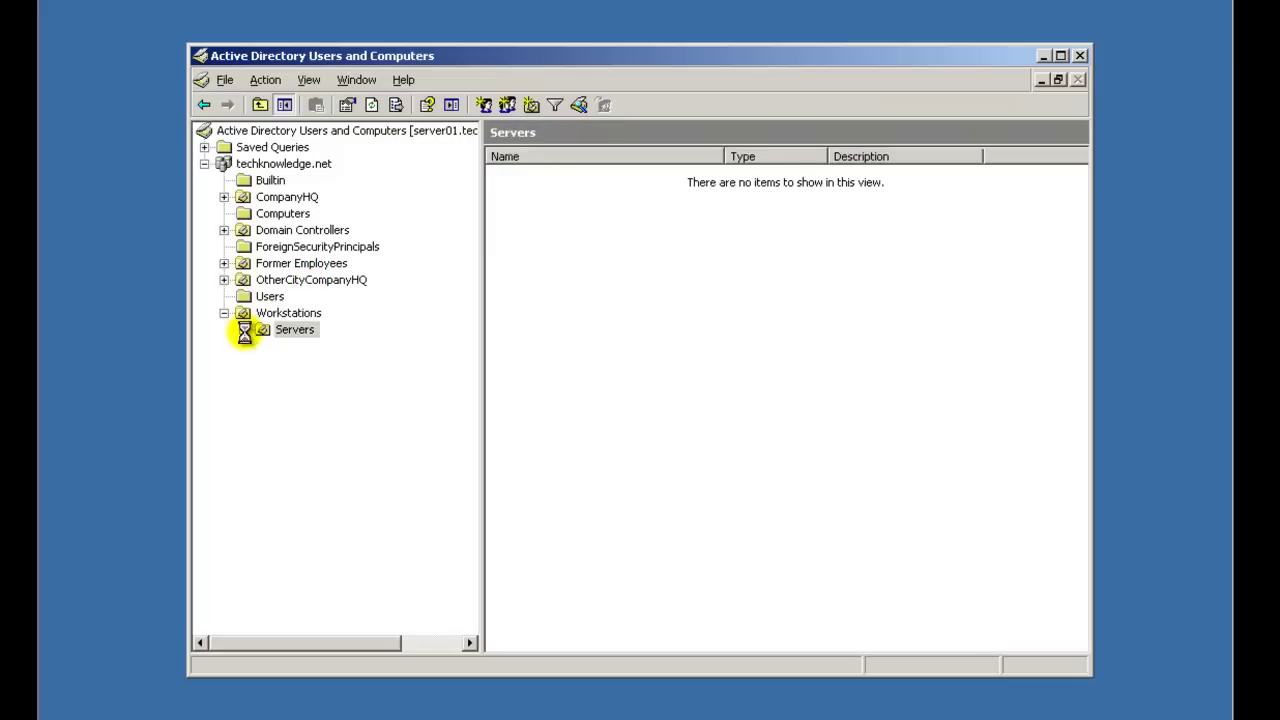
pyautogui.click(224, 313)
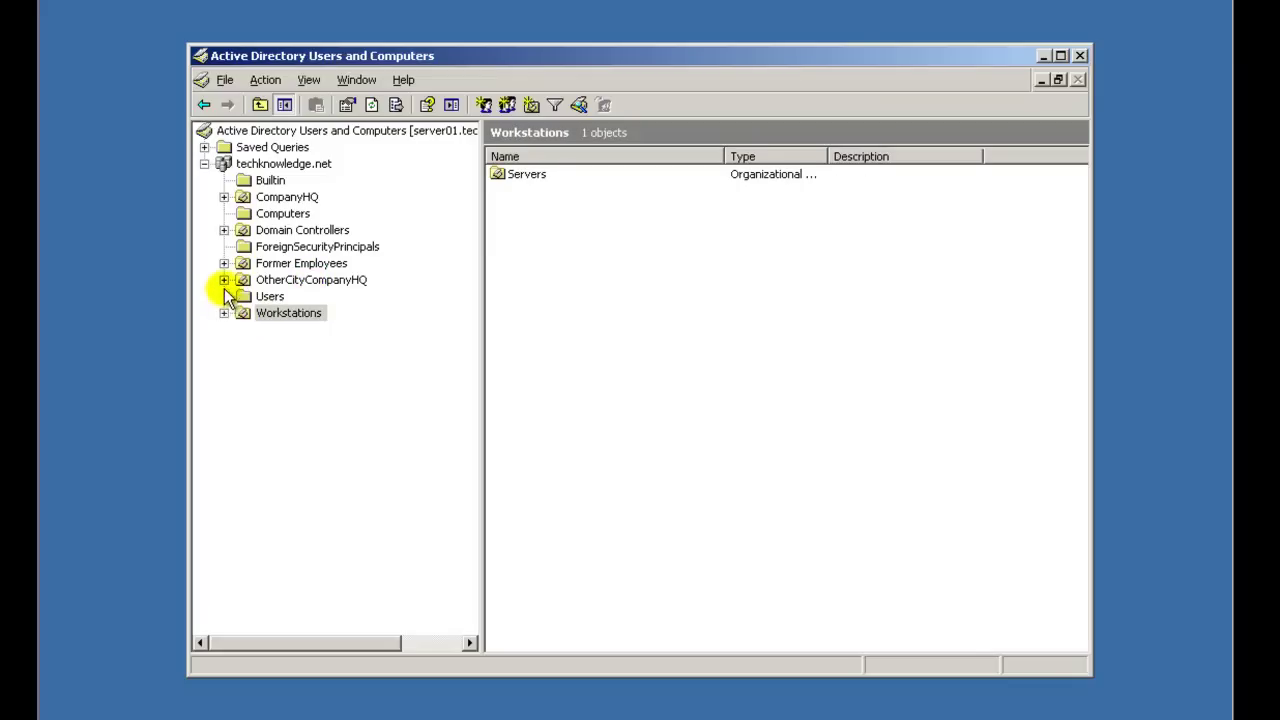
pyautogui.click(305, 264)
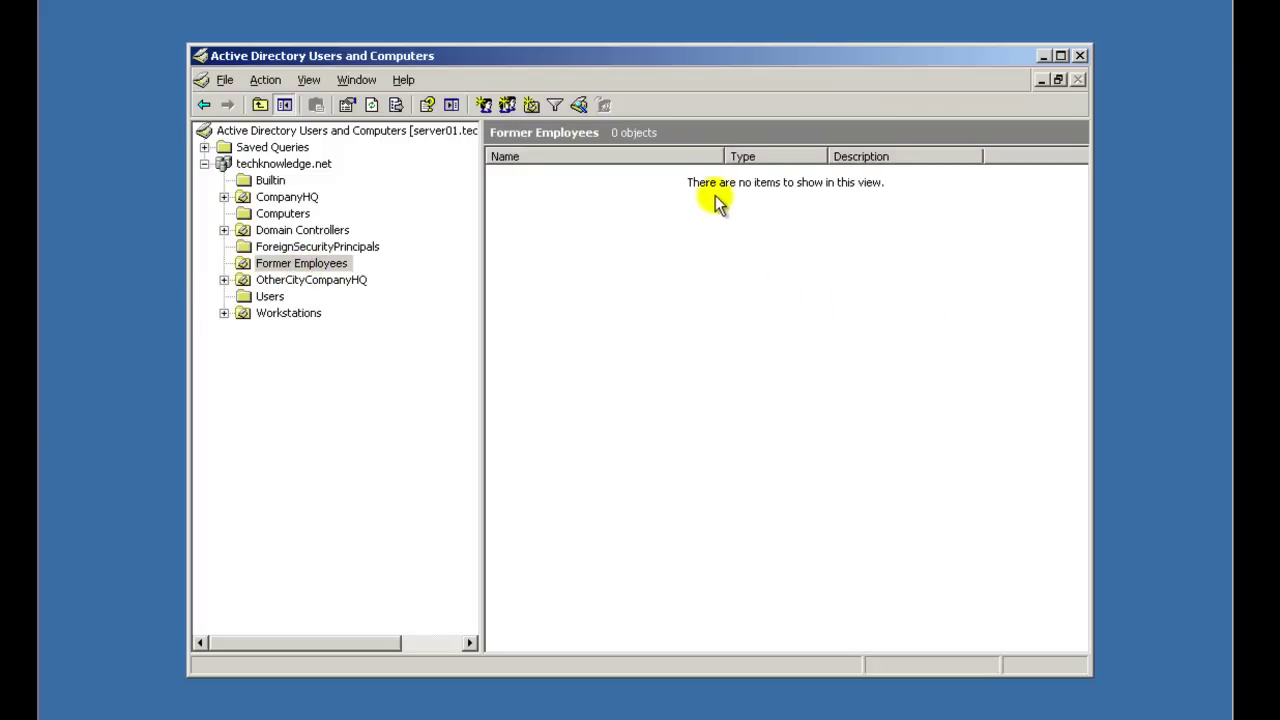
pyautogui.click(403, 266)
pyautogui.click(862, 302)
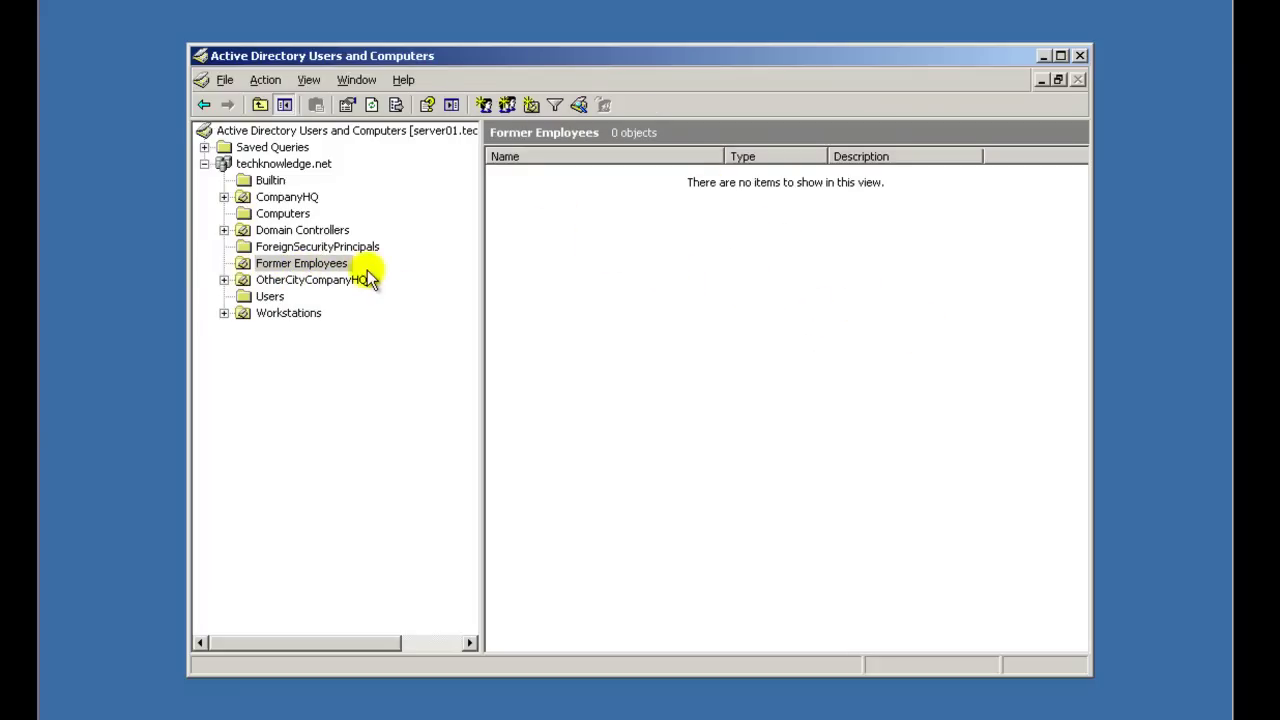
pyautogui.click(300, 266)
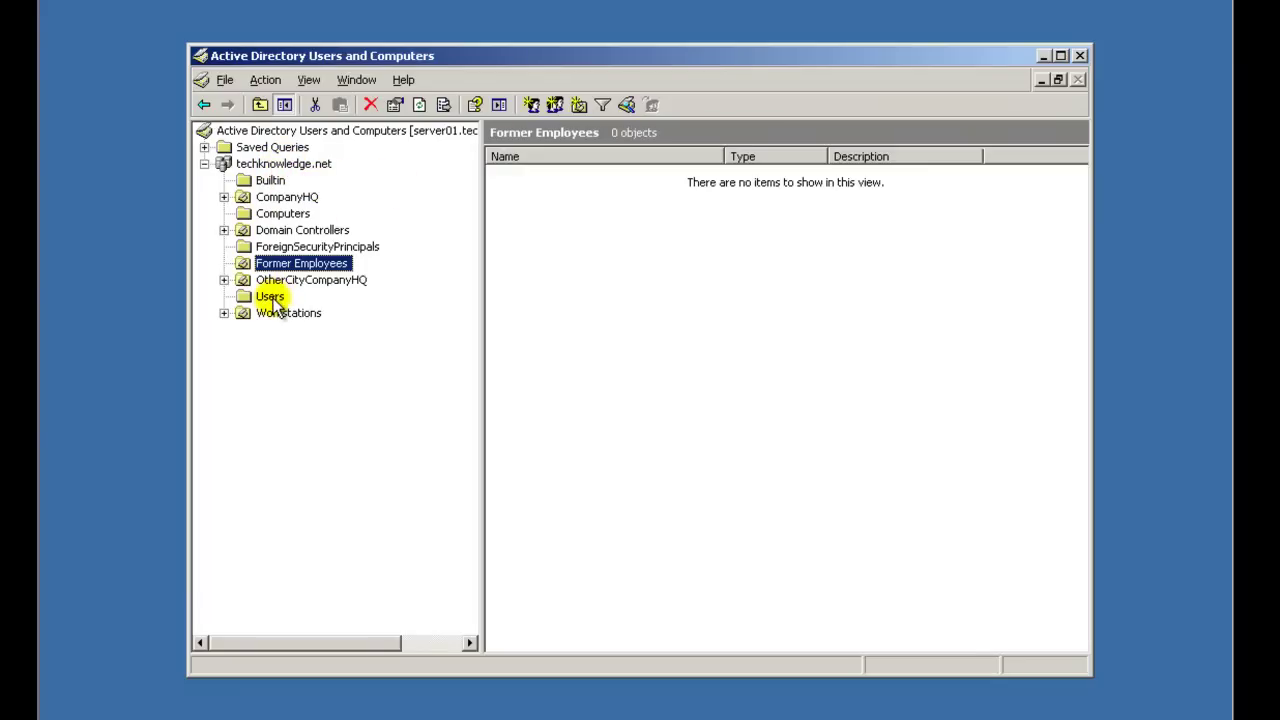
# - Expand CompanyHQ and its Accounting, Information Technology, Marketing and Payroll units to show their sub-units
pyautogui.click(224, 199)
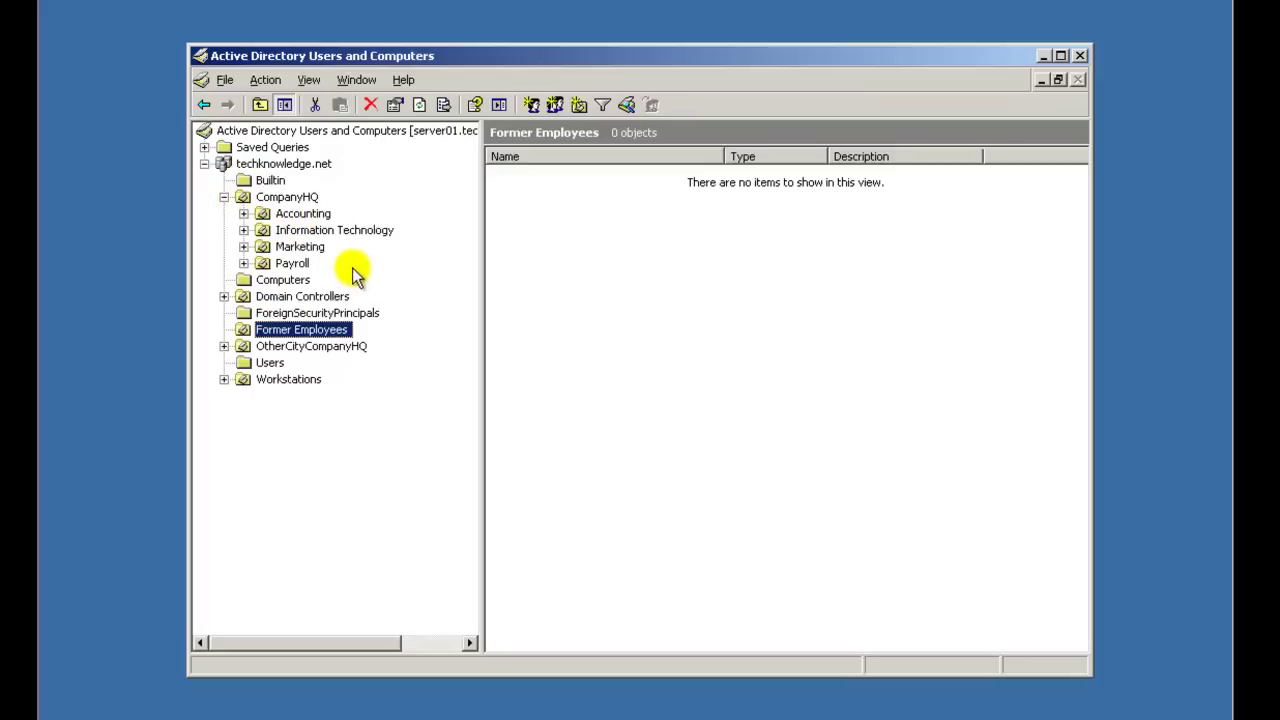
pyautogui.click(243, 213)
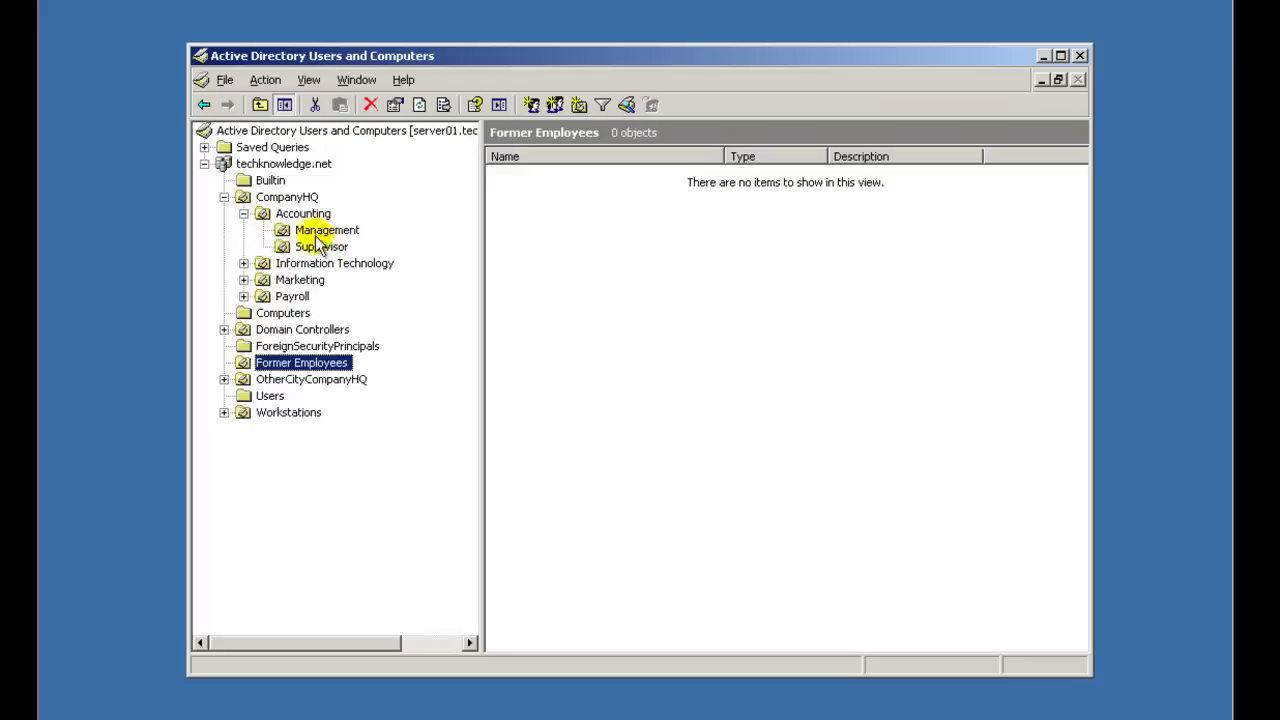
pyautogui.click(243, 263)
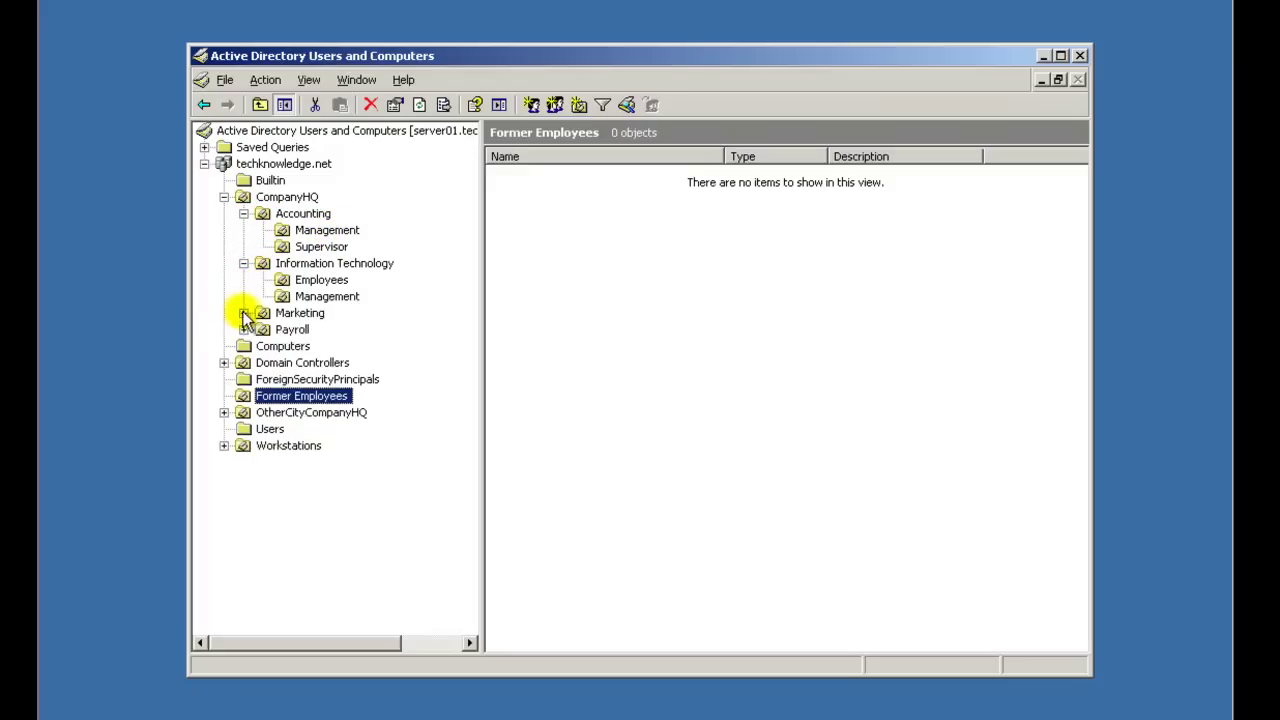
pyautogui.click(243, 313)
pyautogui.click(243, 379)
# - View the Management sub-units of Payroll, Marketing, Information Technology and Accounting to compare the same-named units
pyautogui.click(312, 413)
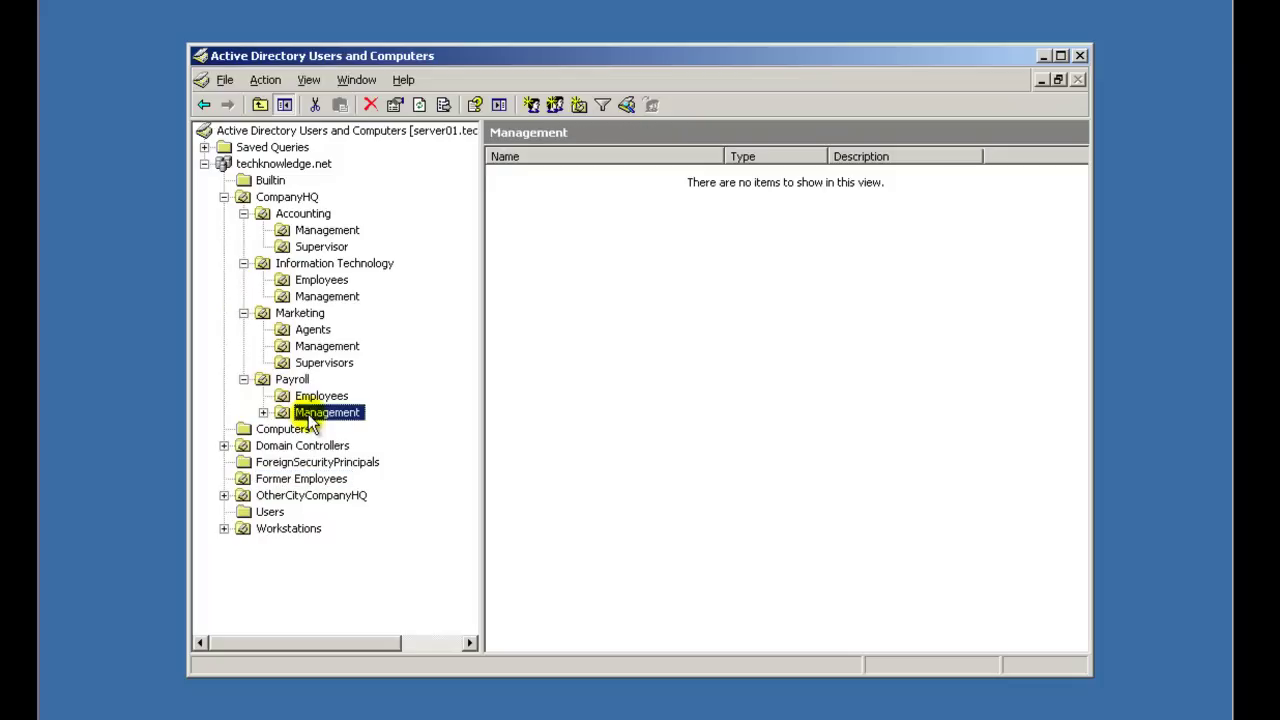
pyautogui.click(335, 347)
pyautogui.click(332, 296)
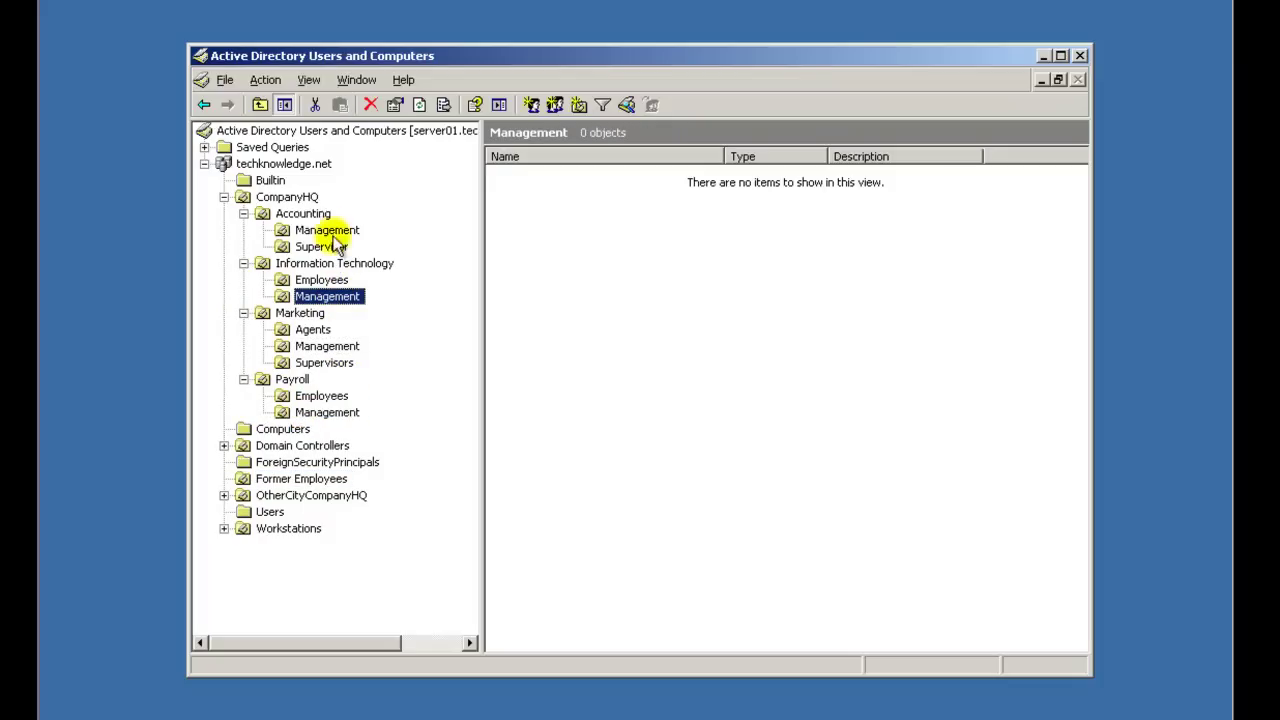
pyautogui.click(330, 230)
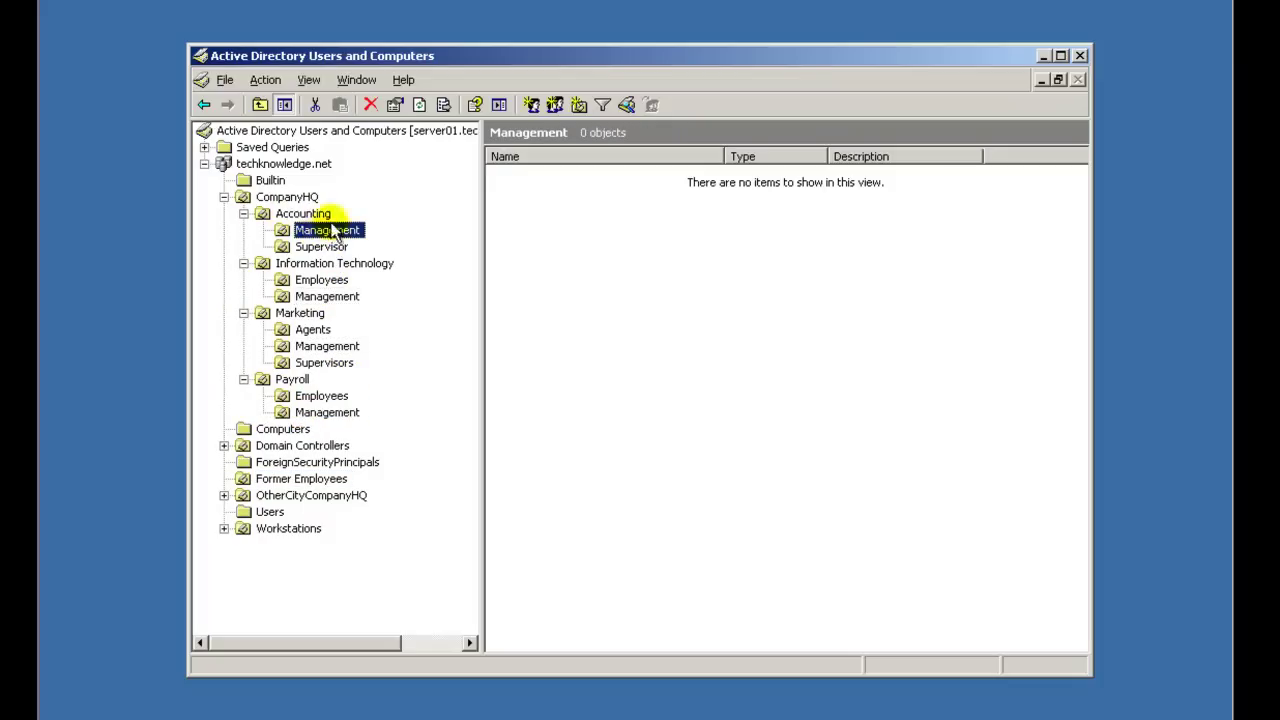
# - Collapse the Accounting, Information Technology, Marketing and Payroll units and their parent CompanyHQ
pyautogui.click(243, 213)
pyautogui.click(243, 230)
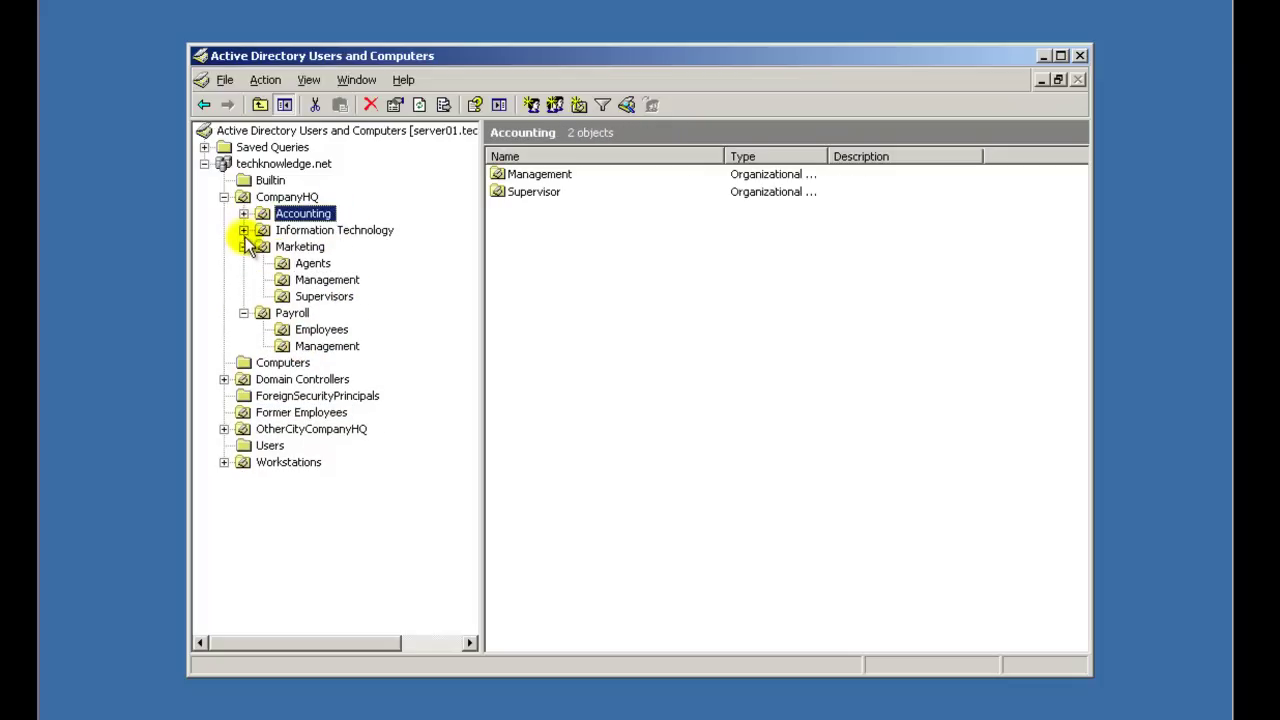
pyautogui.click(243, 246)
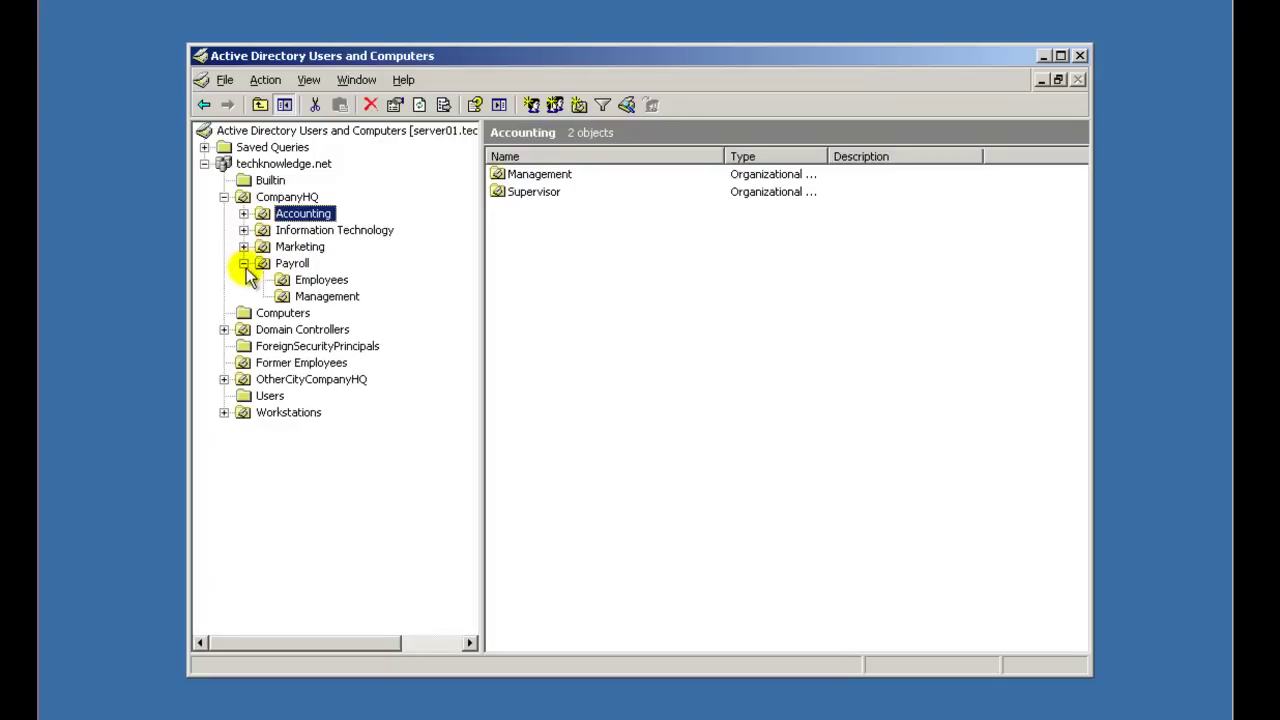
pyautogui.click(243, 263)
pyautogui.click(224, 197)
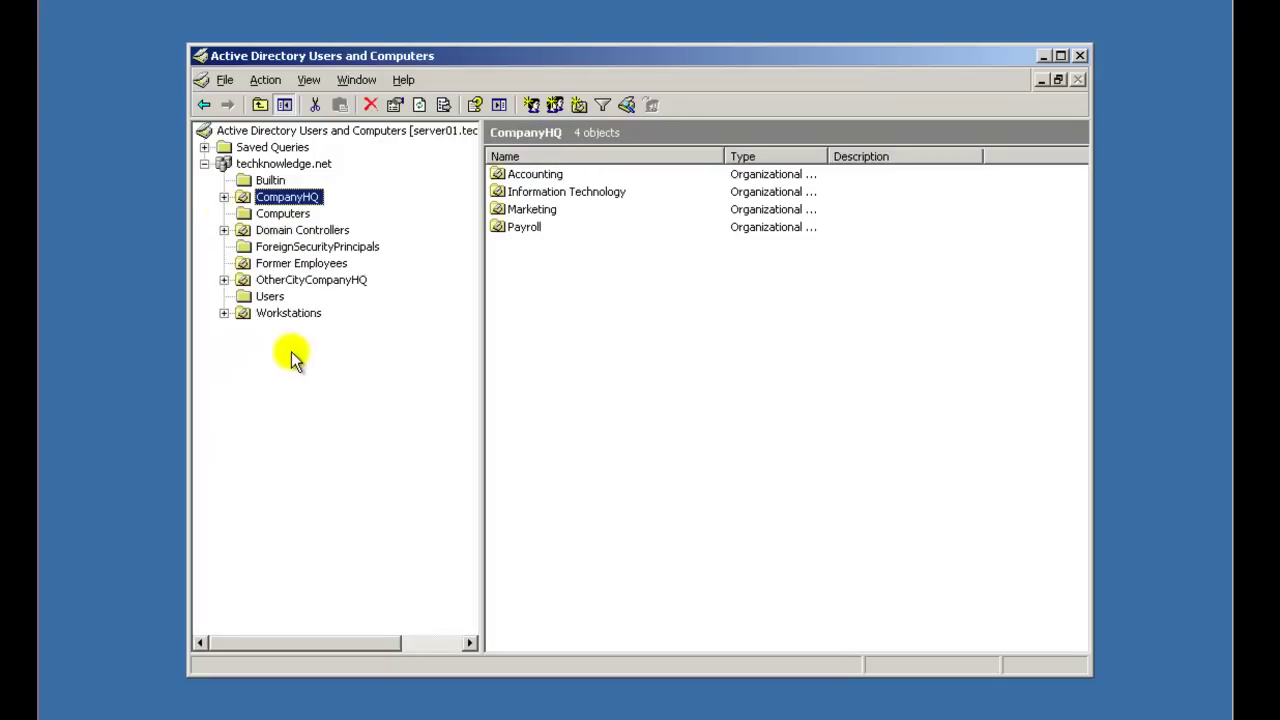
# - Create an organizational unit named TEST directly under the techknowledge.net domain
pyautogui.rightClick(277, 166)
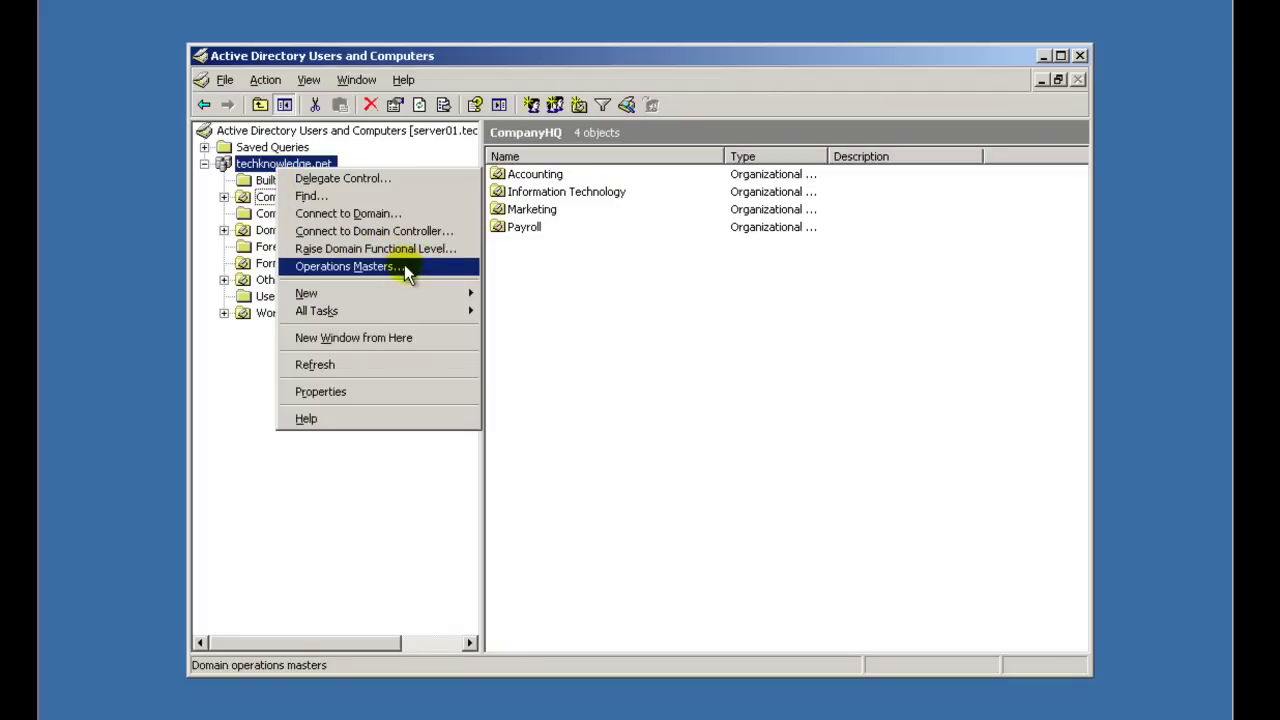
pyautogui.moveTo(430, 302)
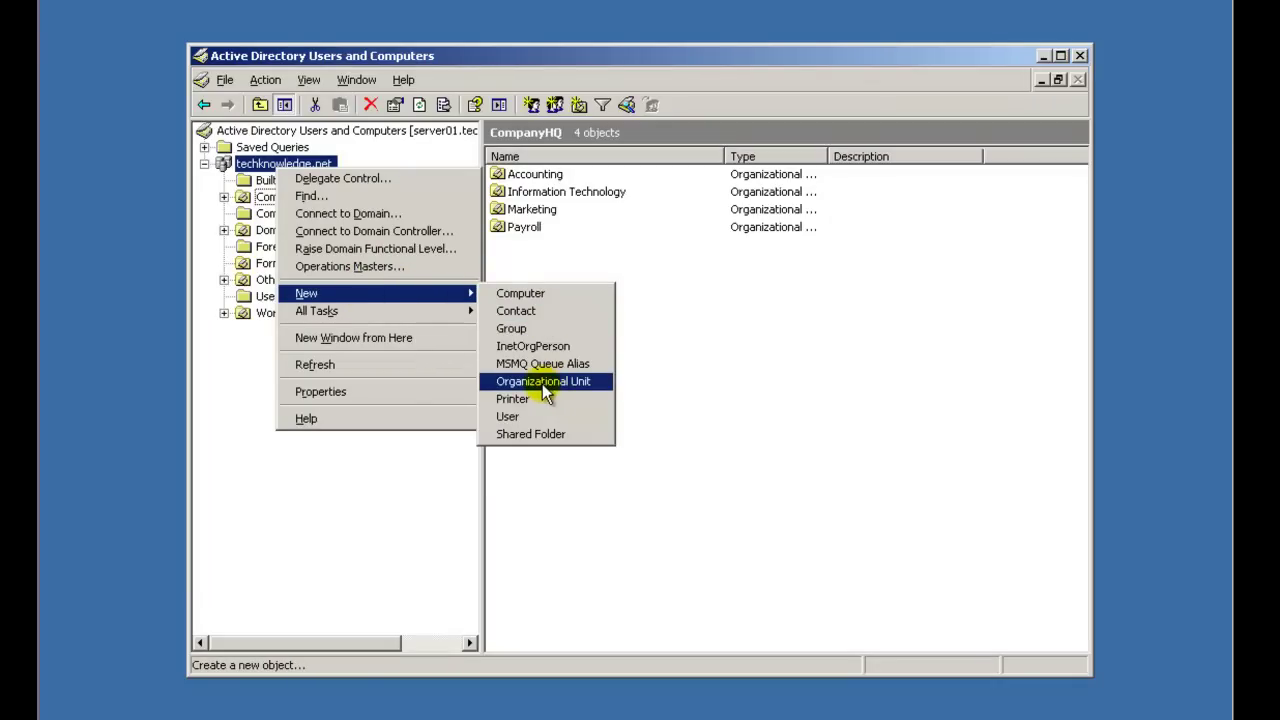
pyautogui.click(548, 386)
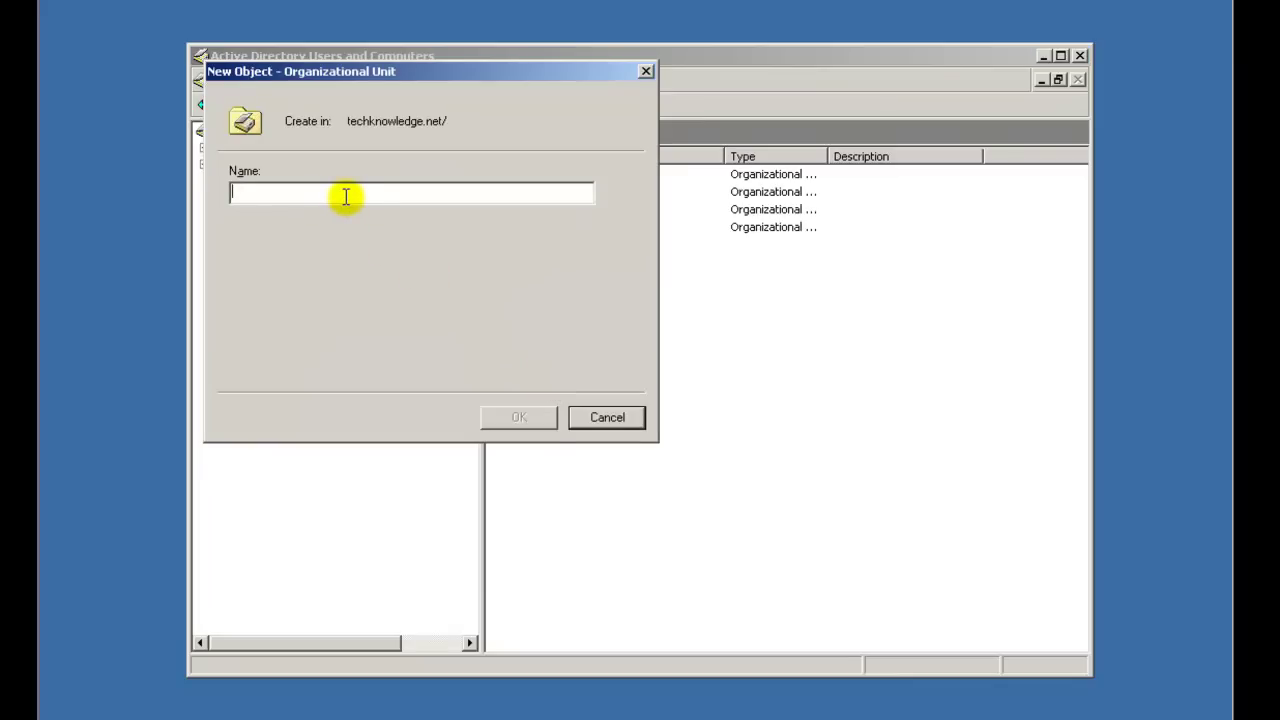
pyautogui.write('T')
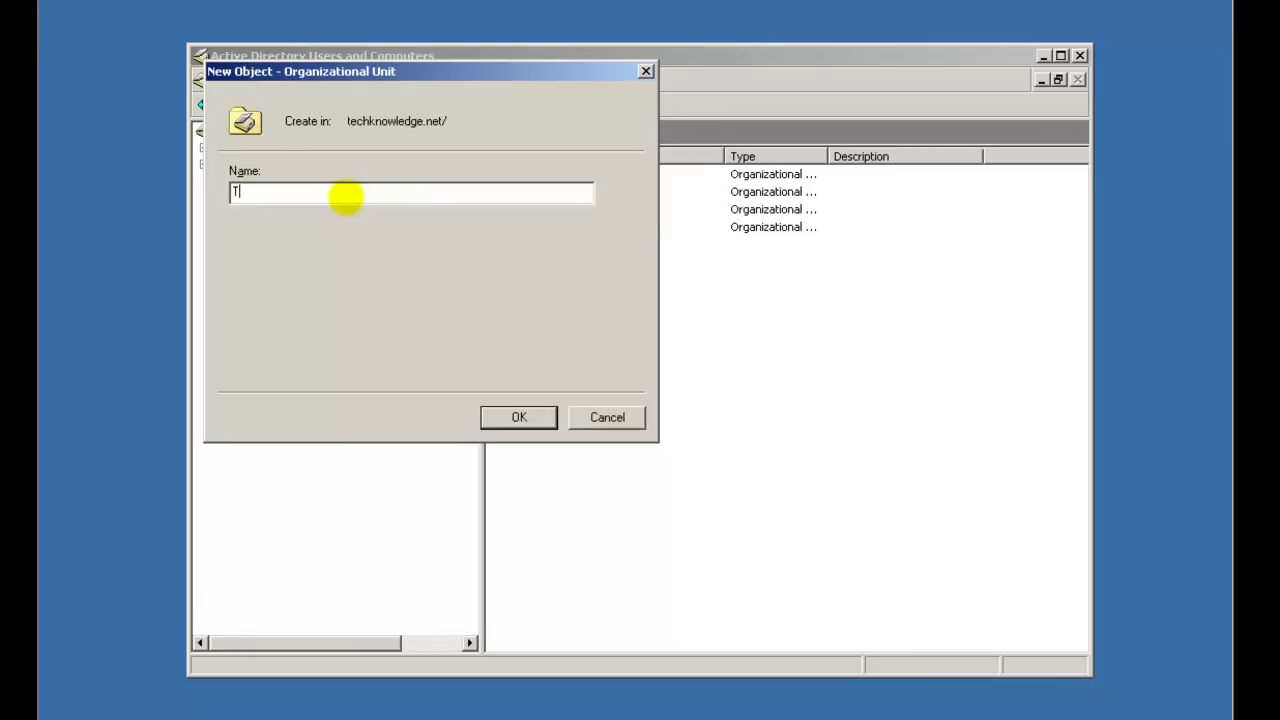
pyautogui.write('EST')
pyautogui.press('Return')
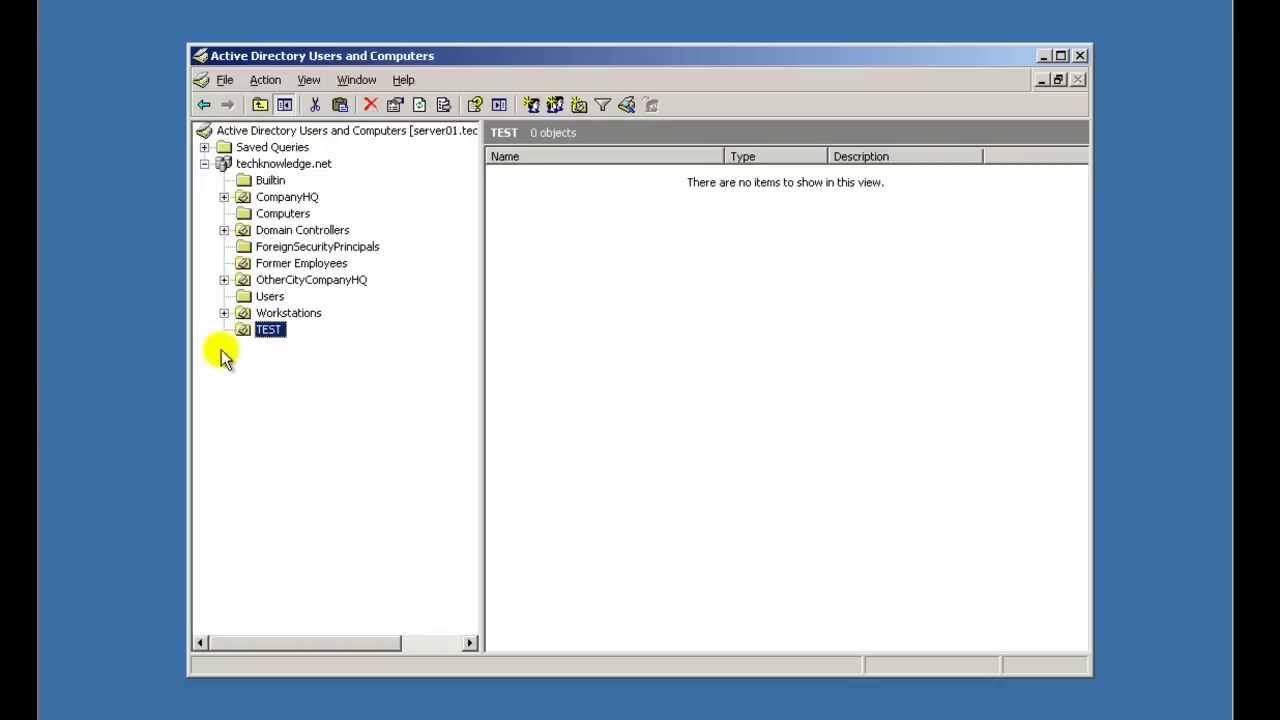
pyautogui.rightClick(272, 336)
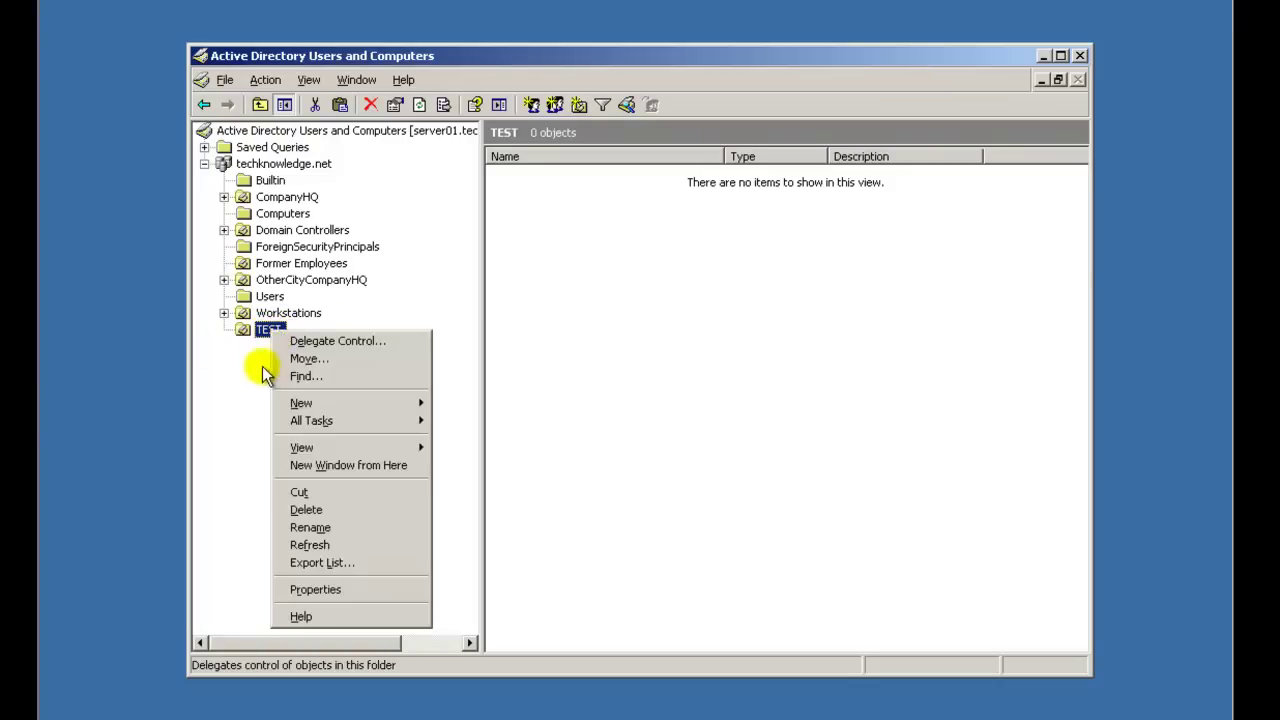
pyautogui.click(268, 341)
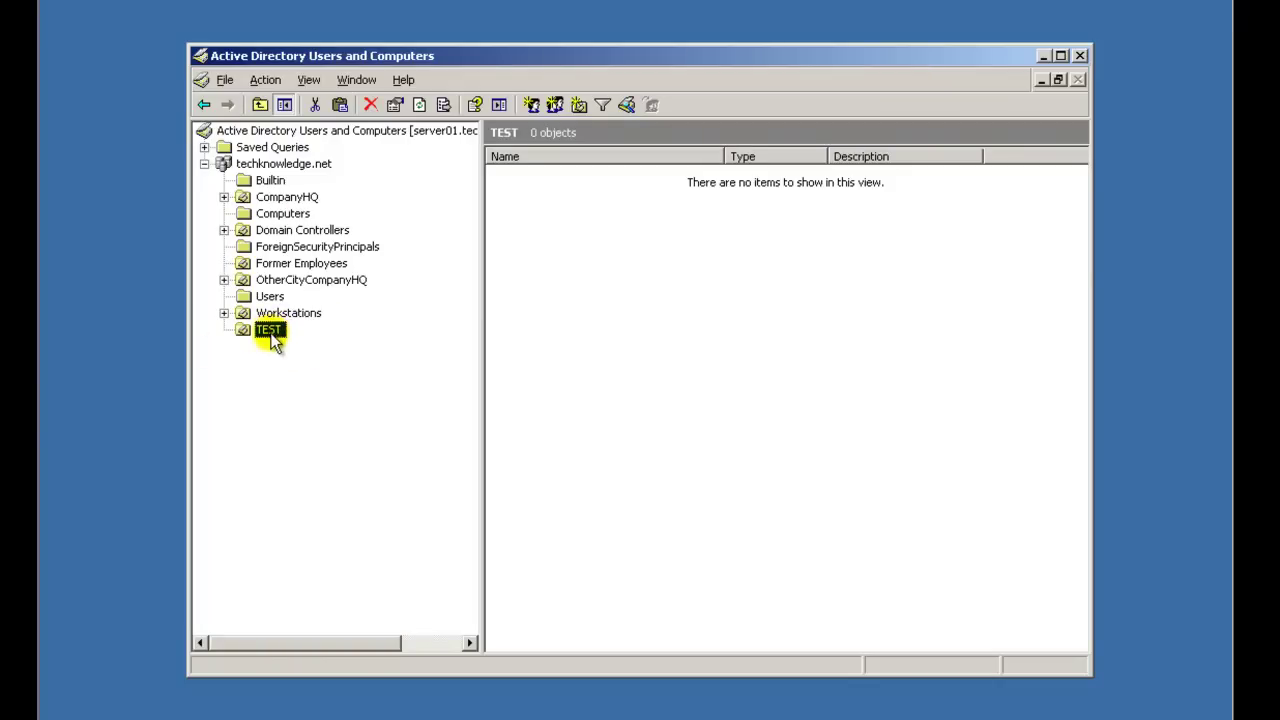
pyautogui.rightClick(273, 337)
pyautogui.moveTo(362, 427)
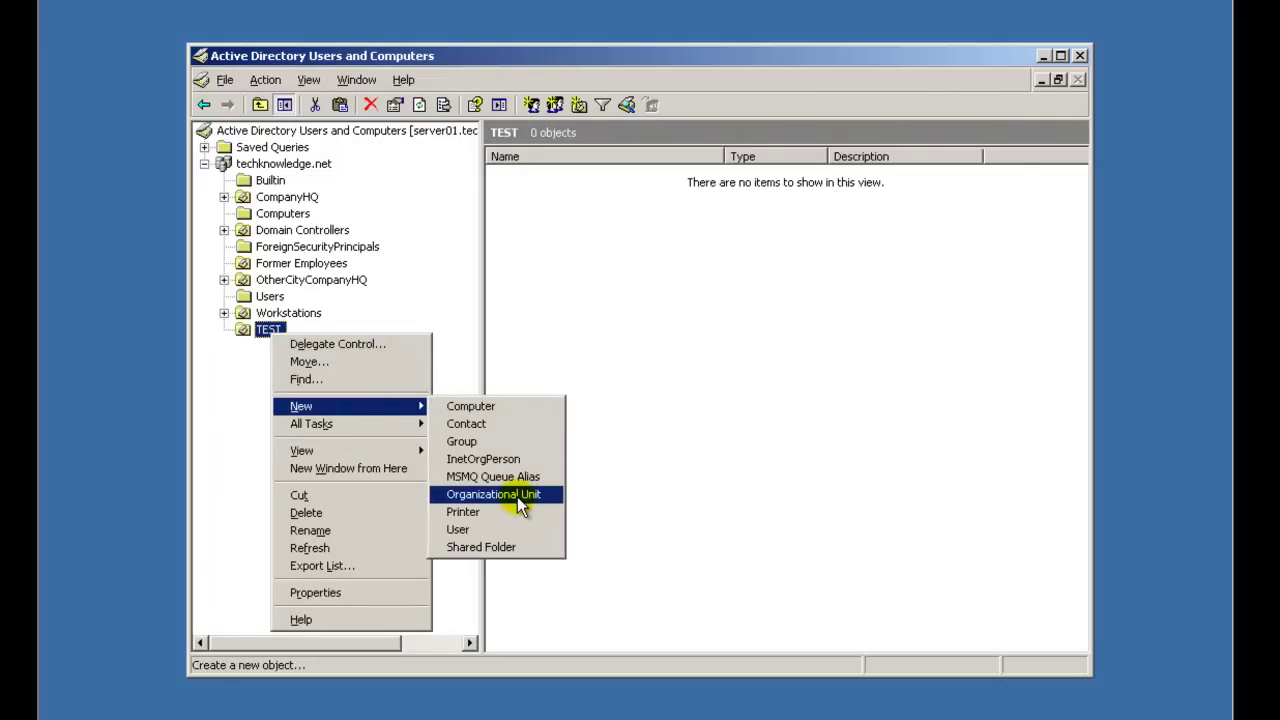
pyautogui.click(423, 333)
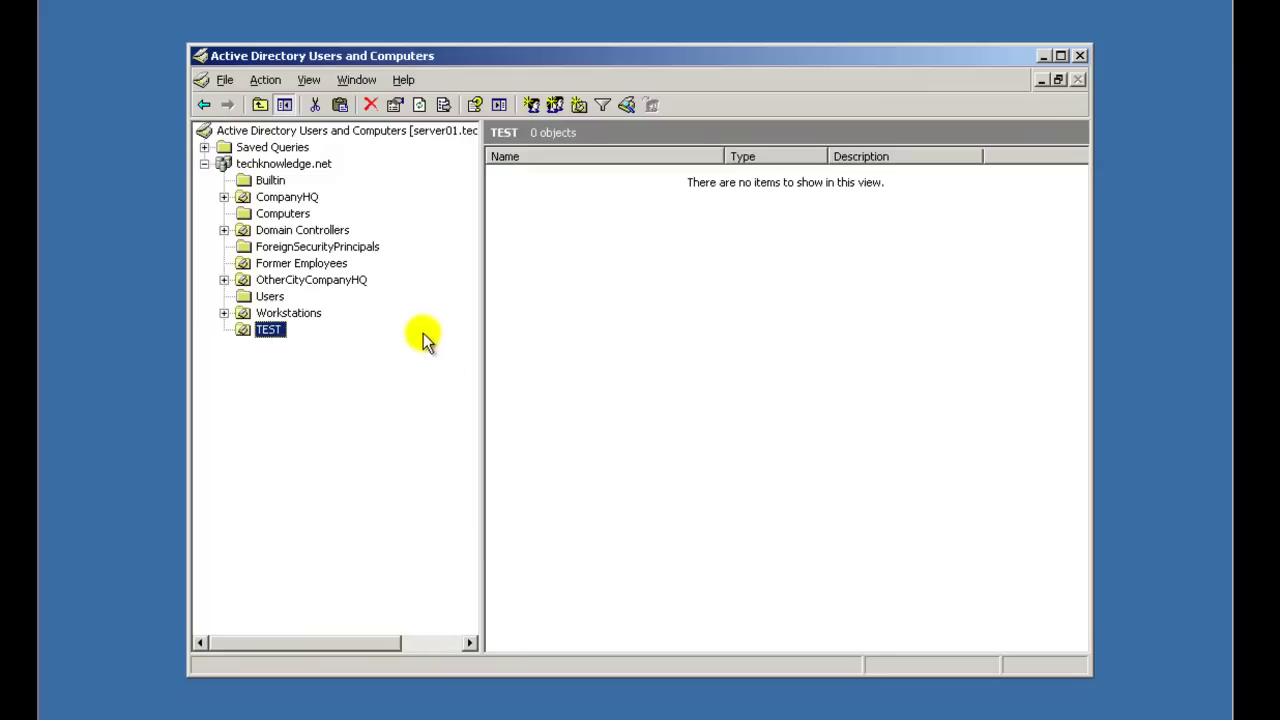
pyautogui.click(270, 329)
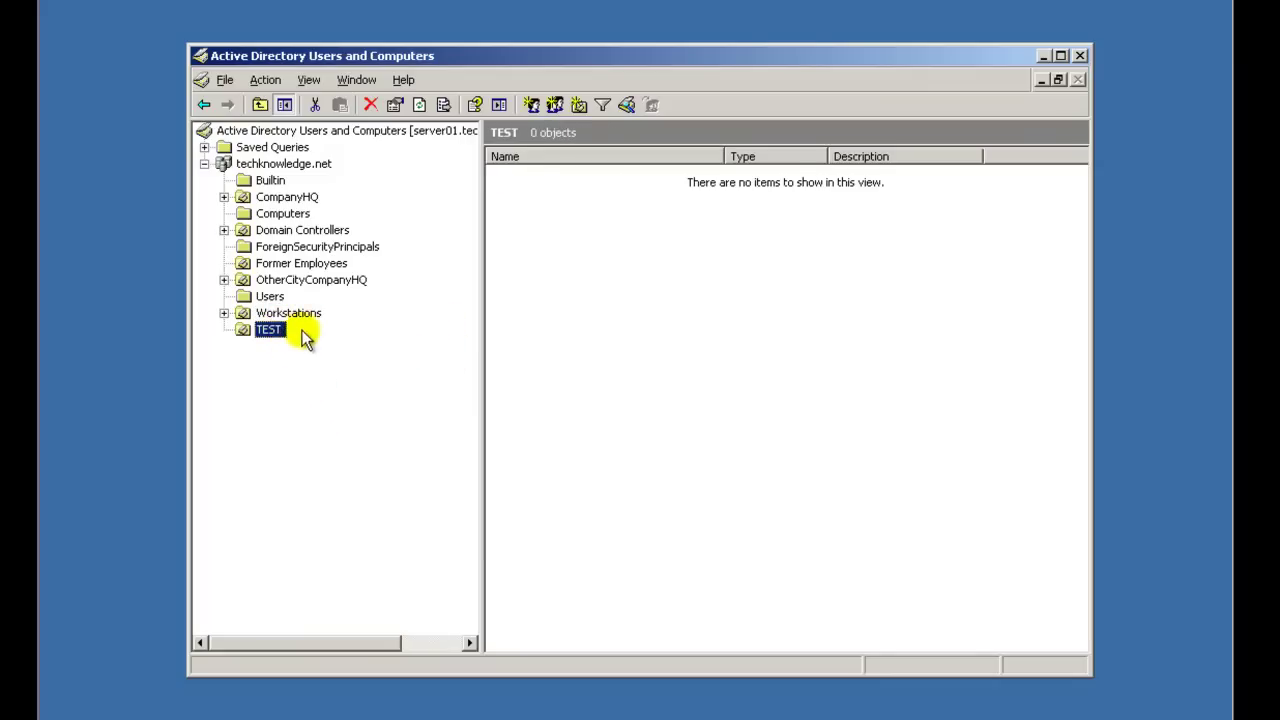
pyautogui.click(296, 315)
pyautogui.click(275, 331)
pyautogui.rightClick(272, 330)
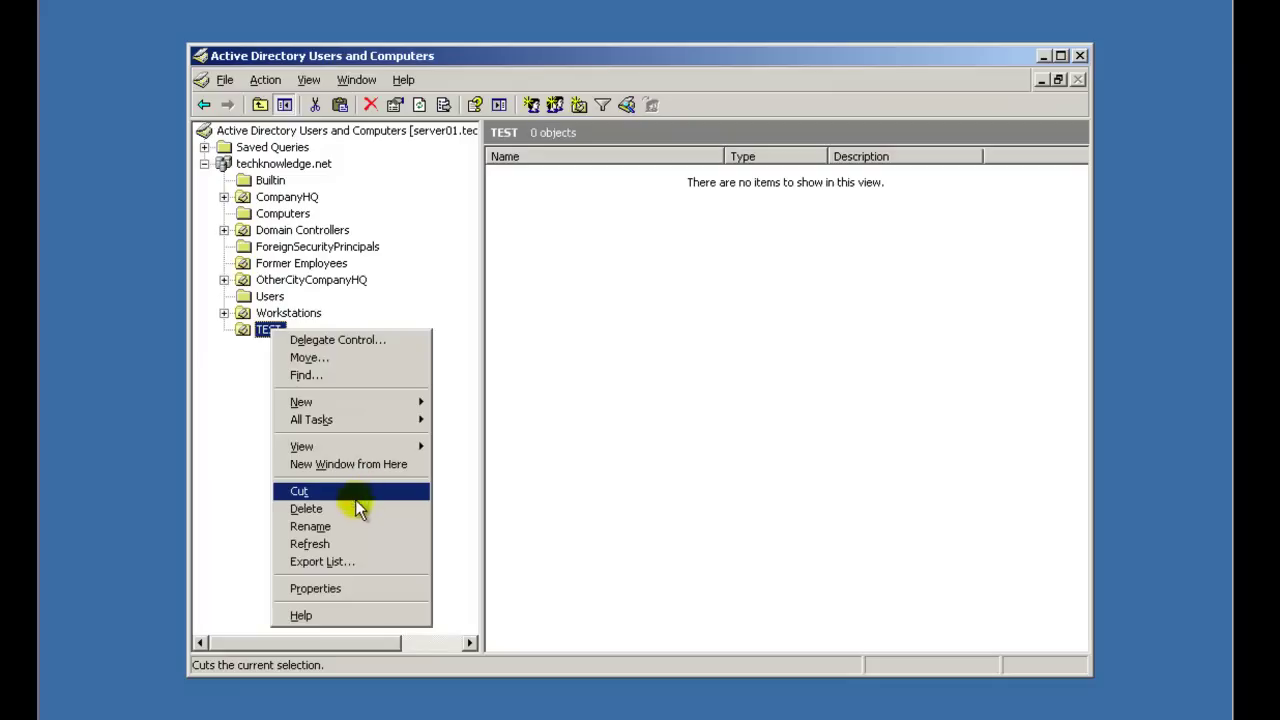
pyautogui.click(485, 349)
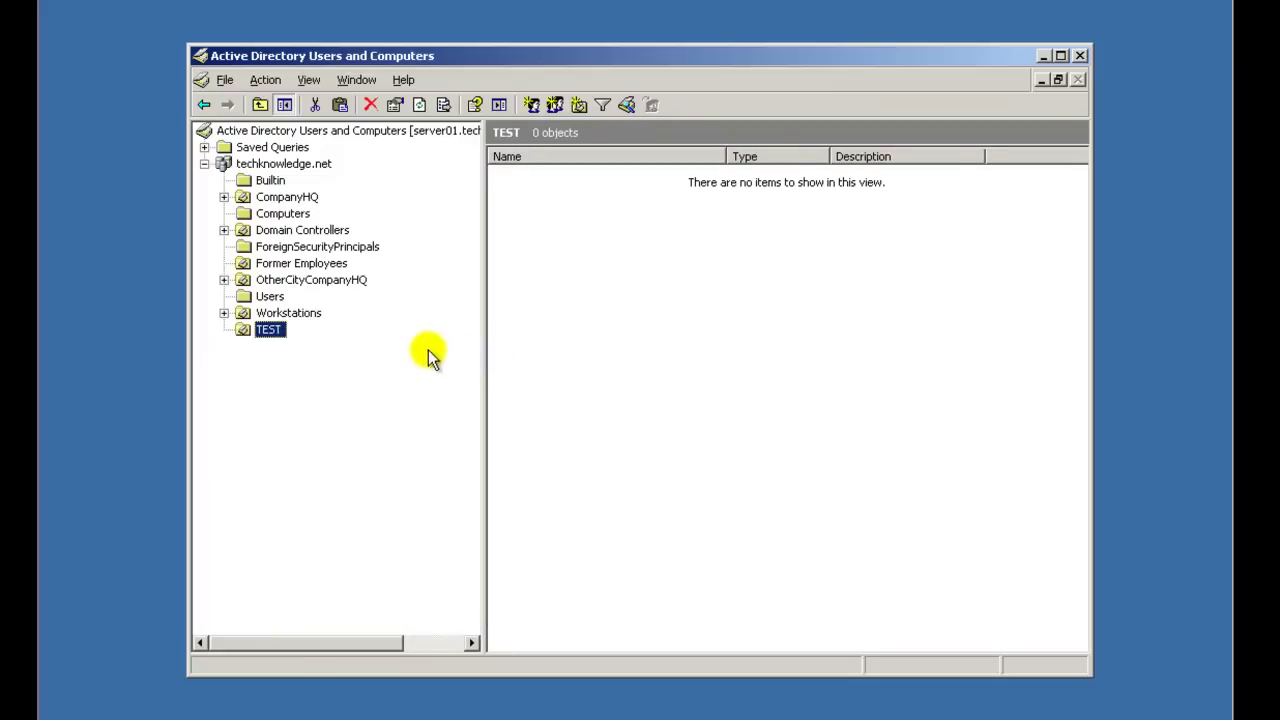
pyautogui.moveTo(480, 354); pyautogui.dragTo(469, 354)
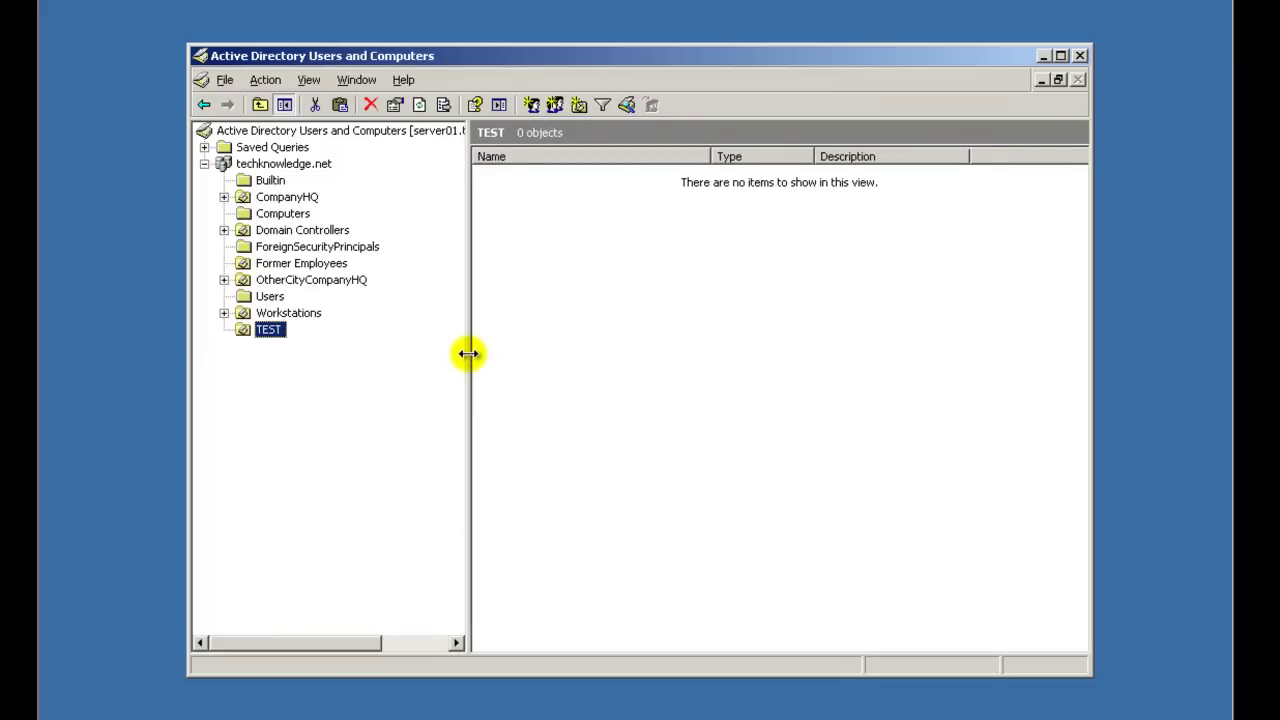